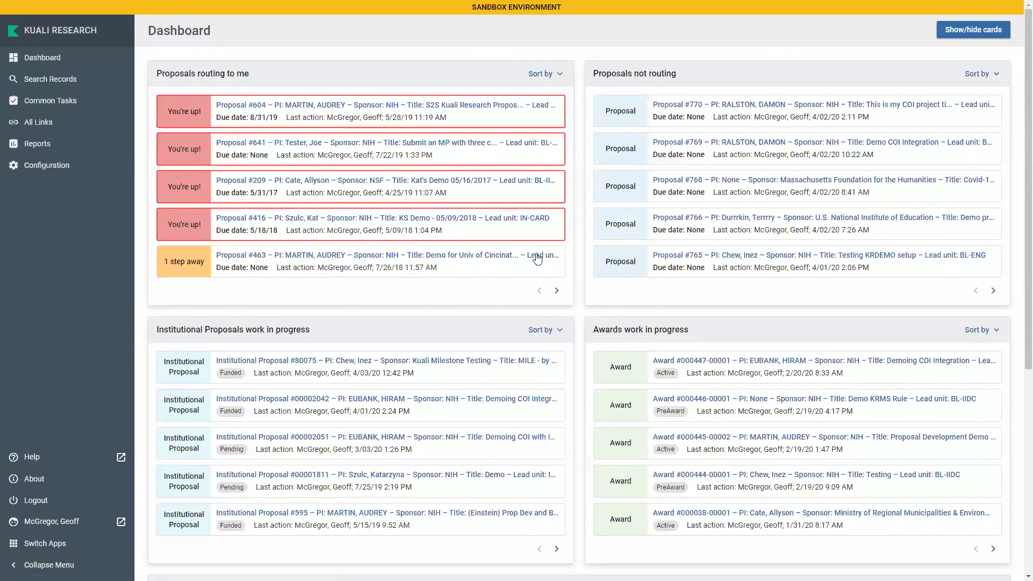
Page through the routed proposals and back, then open the Show/hide cards settings
click(556, 291)
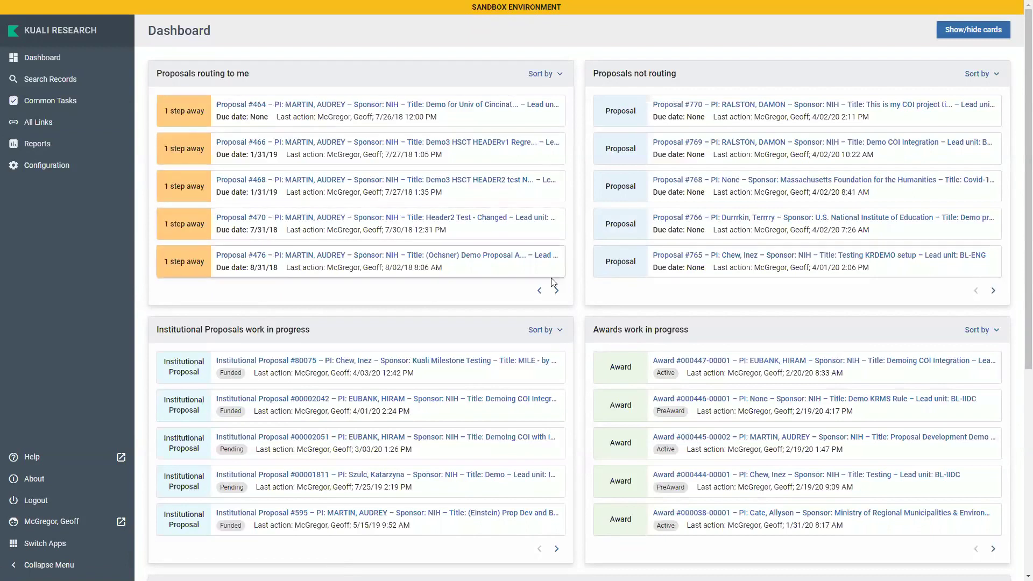
click(540, 290)
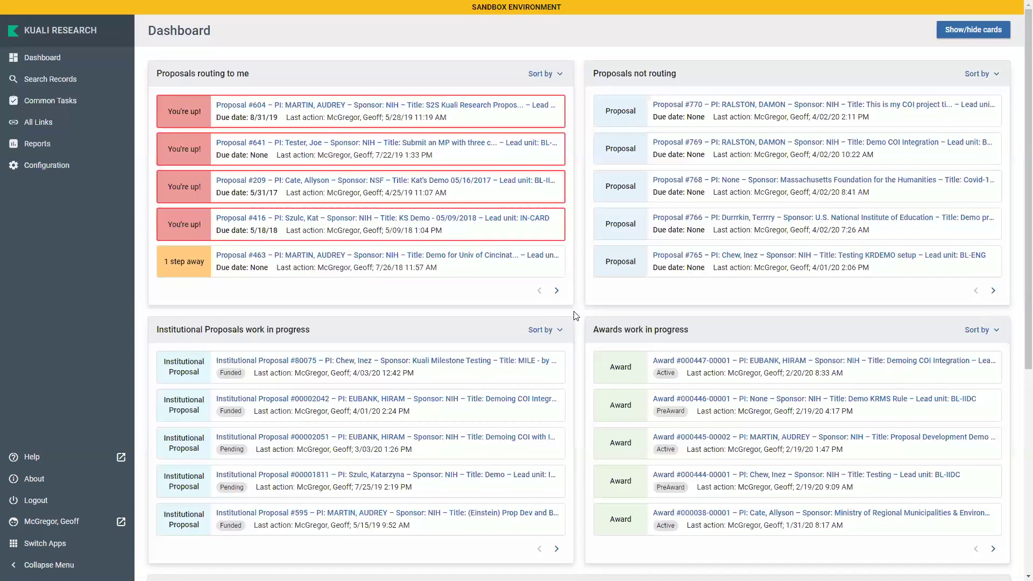
click(960, 32)
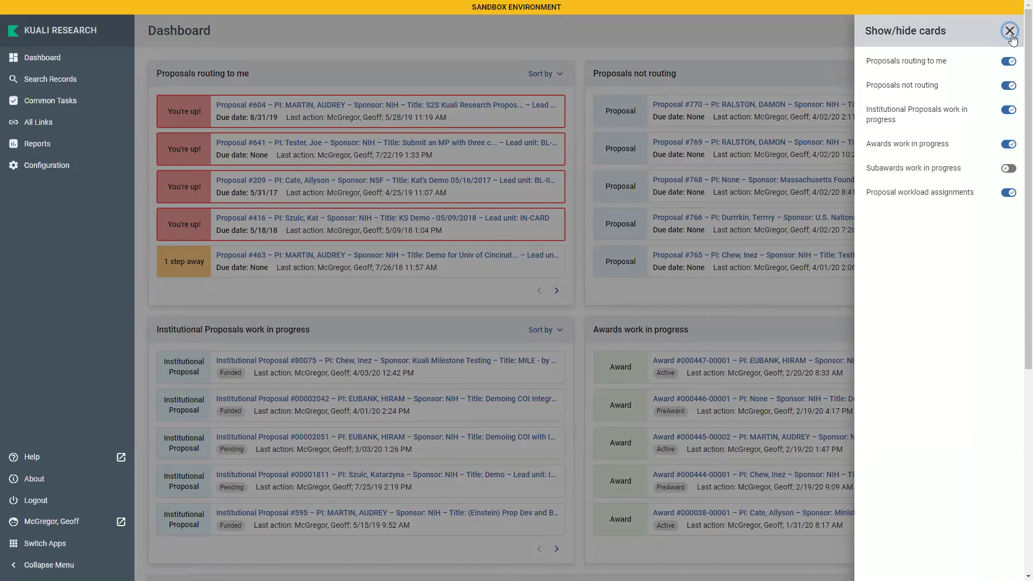
Dismiss the Show/hide cards panel and go to the Common Tasks shortcuts page
click(1010, 31)
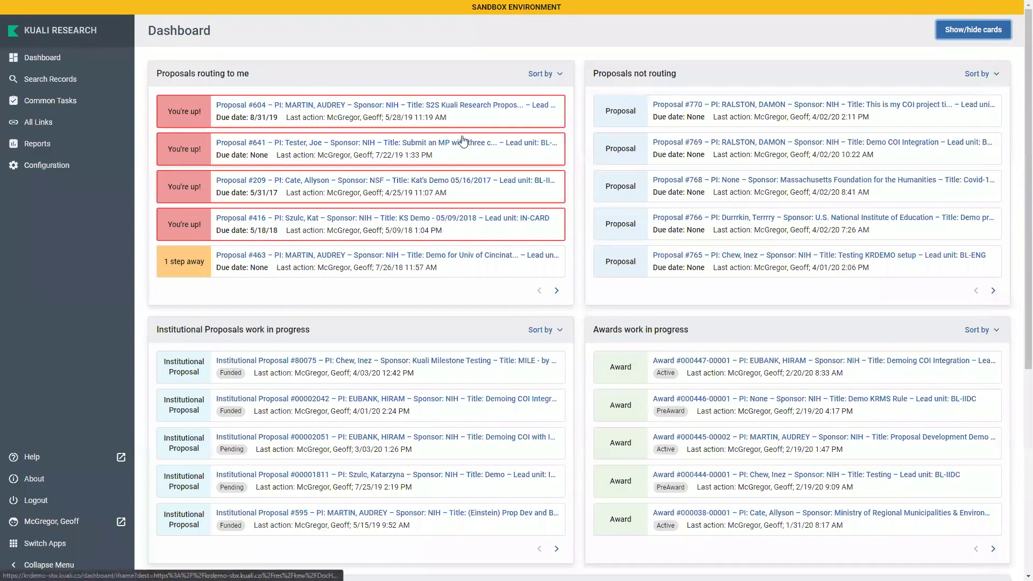
click(66, 108)
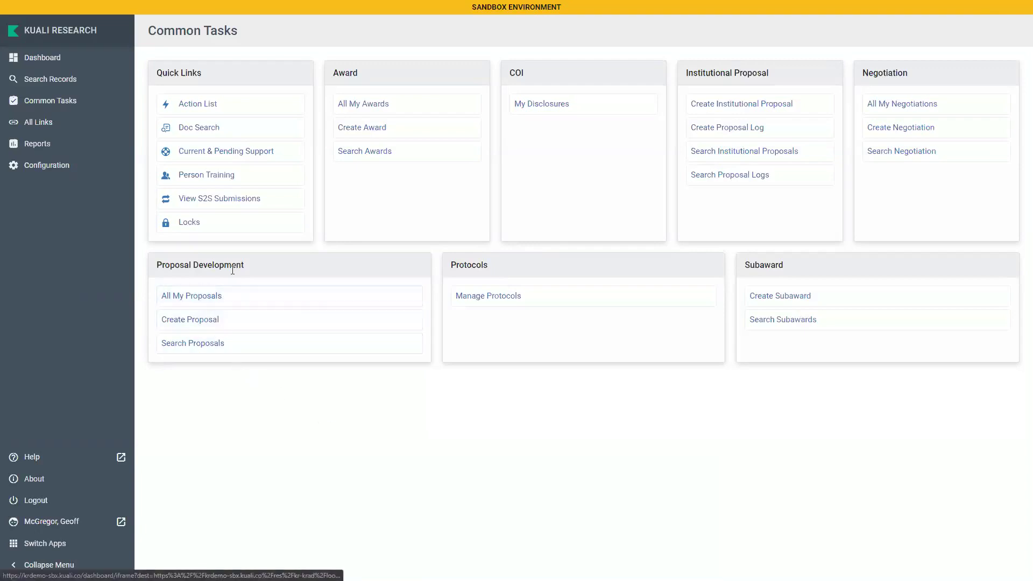
Choose Create Proposal under Proposal Development to get a blank proposal form
click(216, 321)
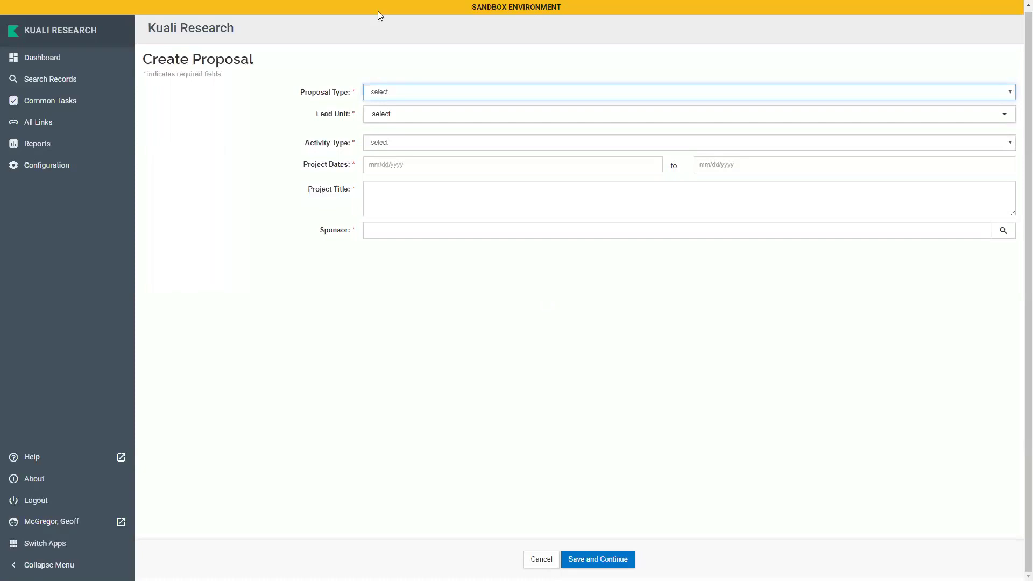
Set proposal type New, lead unit BL-IIDC - PSYCHOLOGY, and activity type Research
click(415, 97)
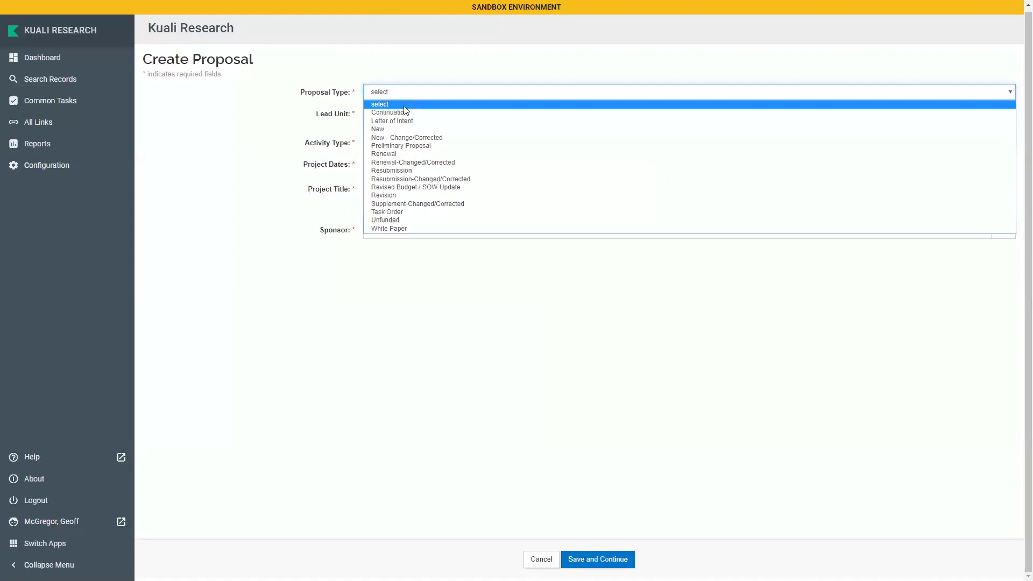
click(383, 129)
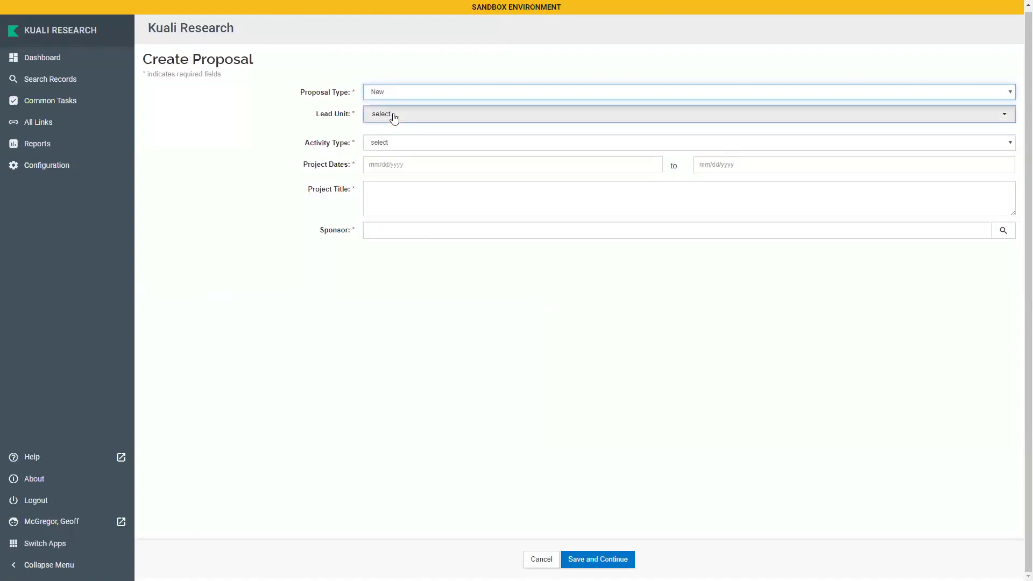
click(394, 117)
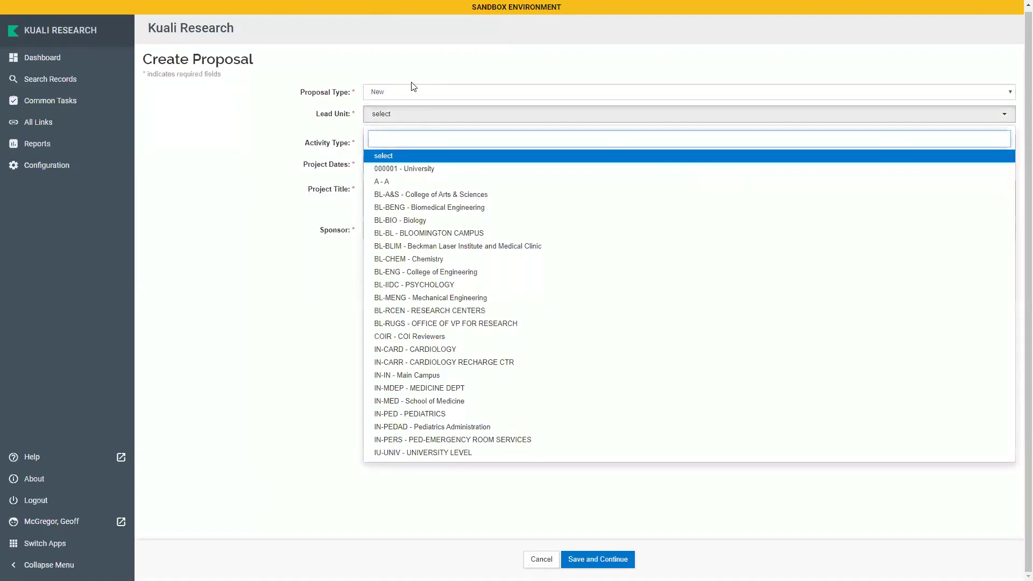
text(Psy)
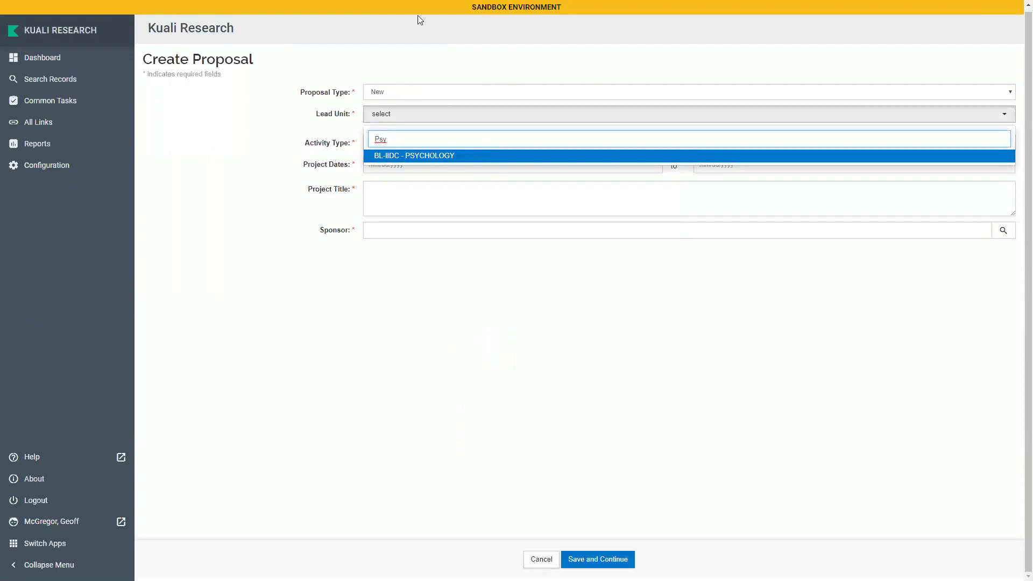
click(484, 157)
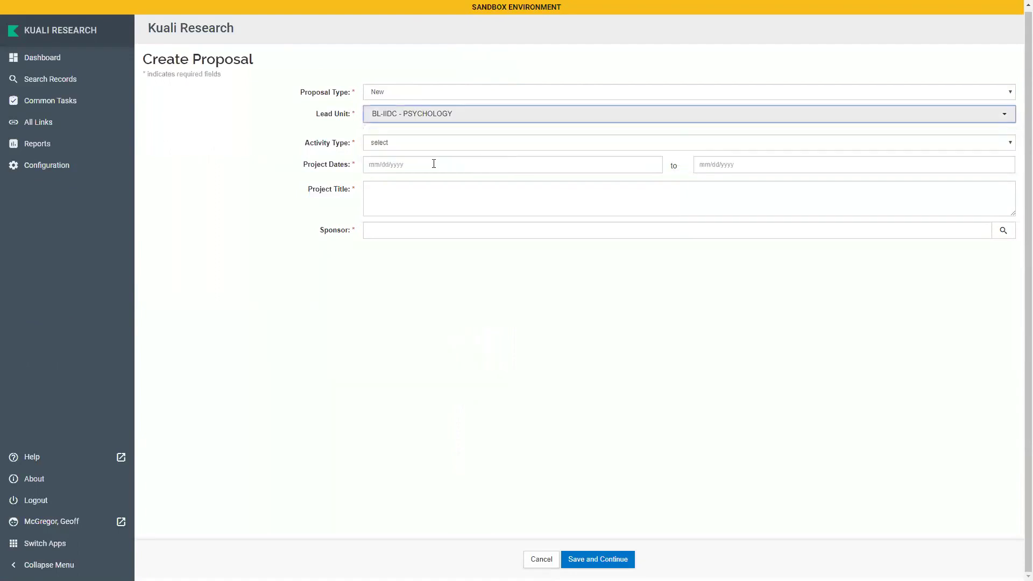
click(378, 142)
click(387, 170)
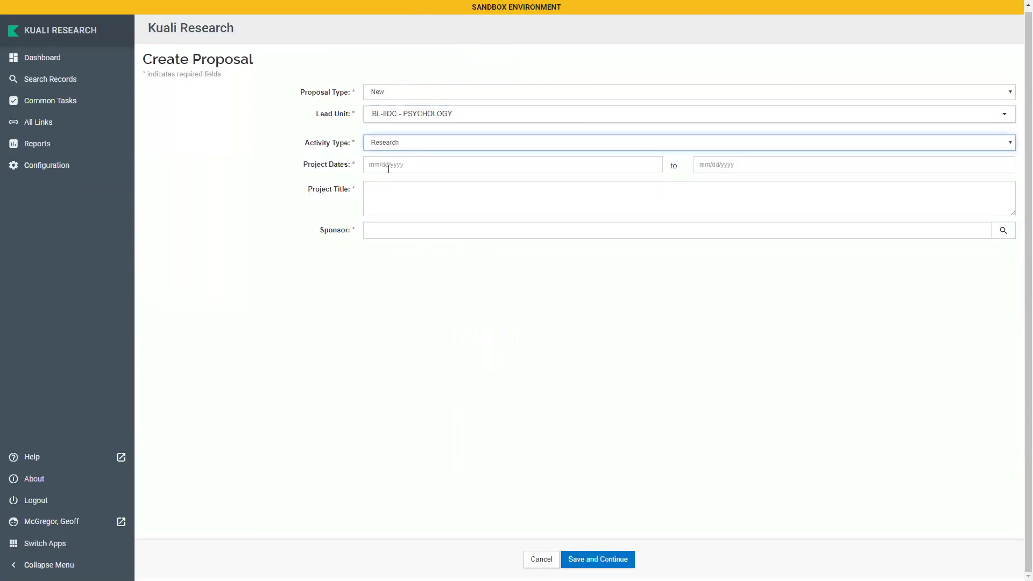
Set the project dates to 05/01/2020 through 04/30/2025
click(391, 166)
click(483, 185)
click(467, 219)
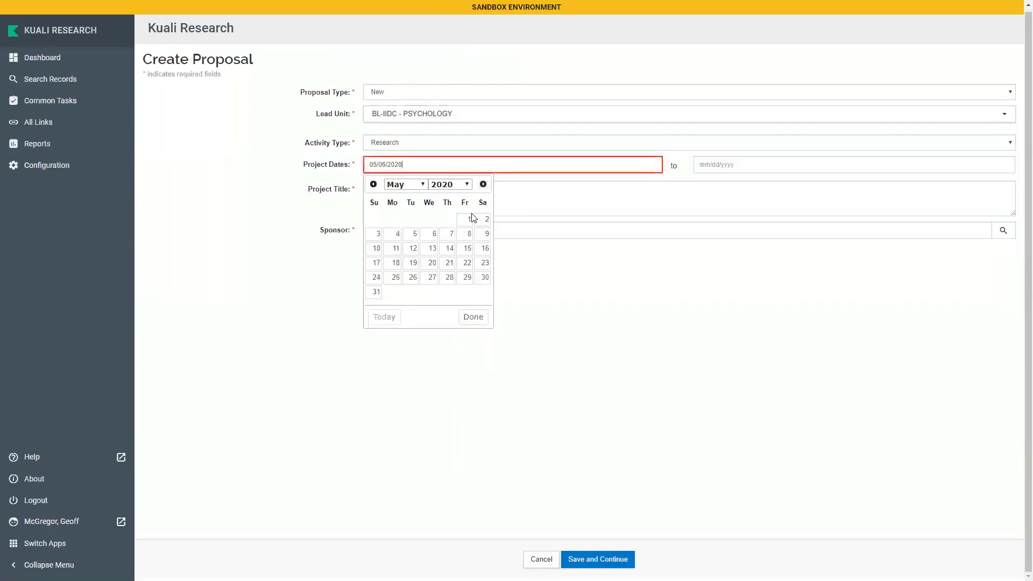
click(736, 164)
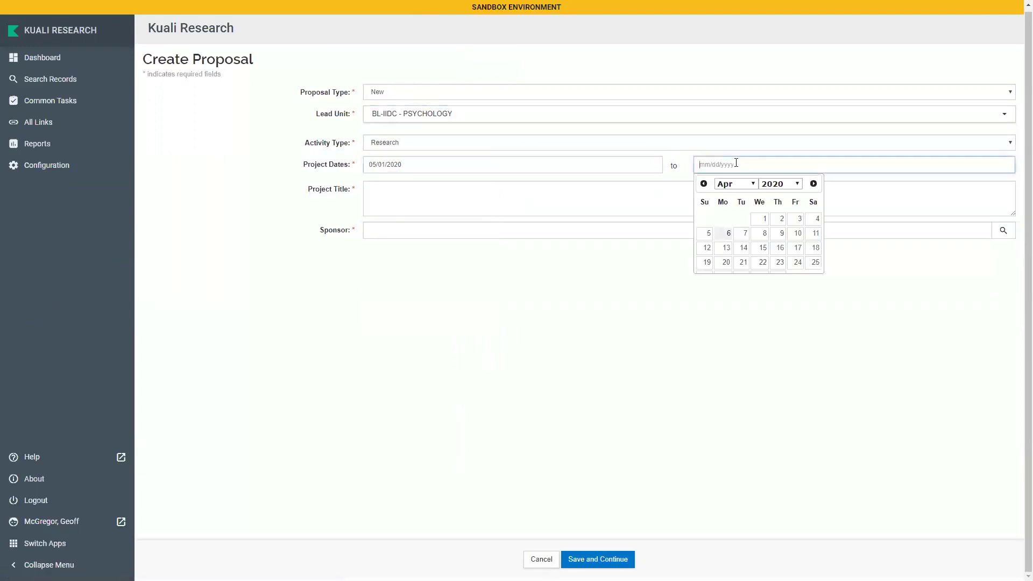
click(795, 185)
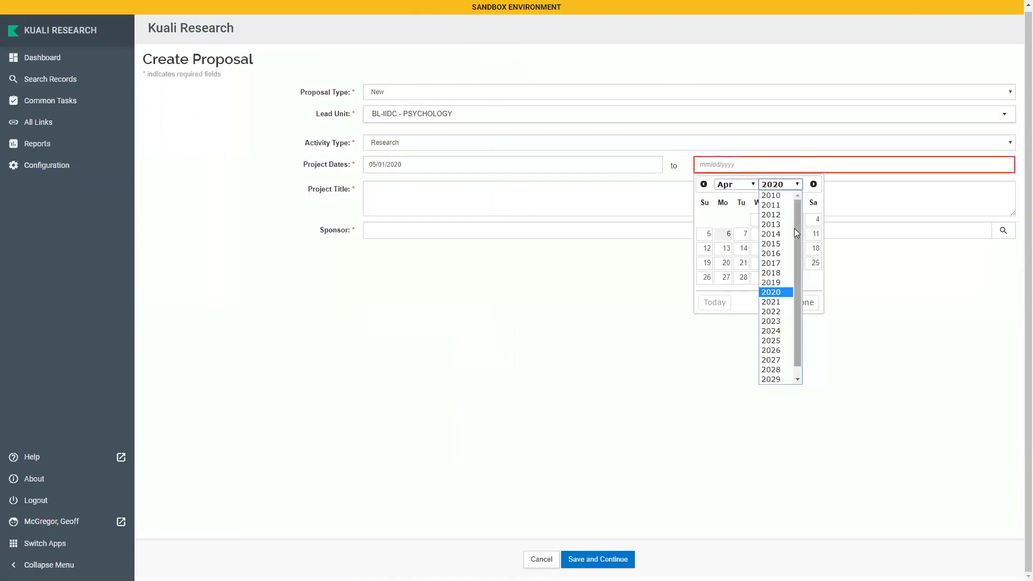
click(771, 341)
click(760, 277)
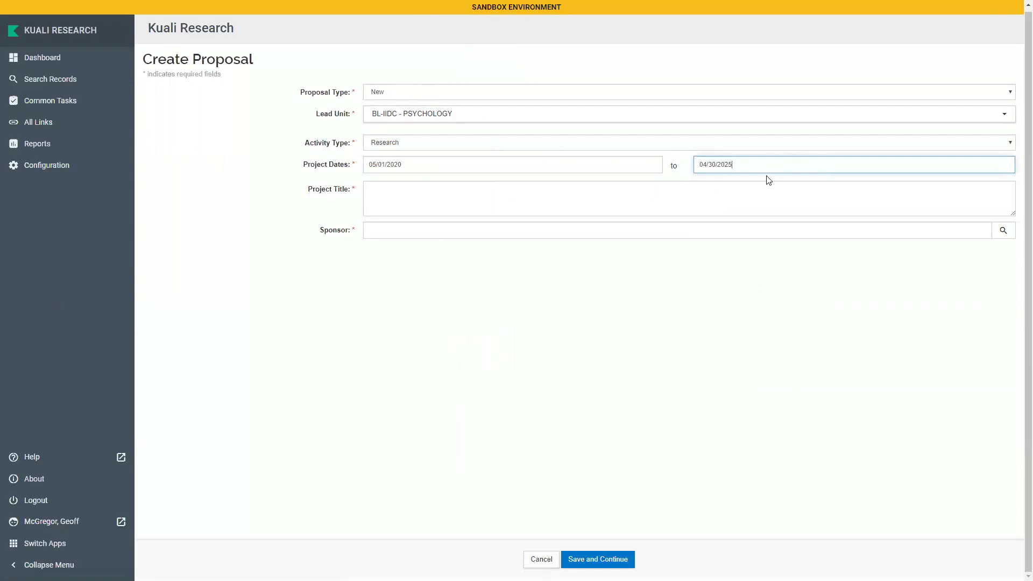
Enter the project title 'My Important Research Project'
click(373, 207)
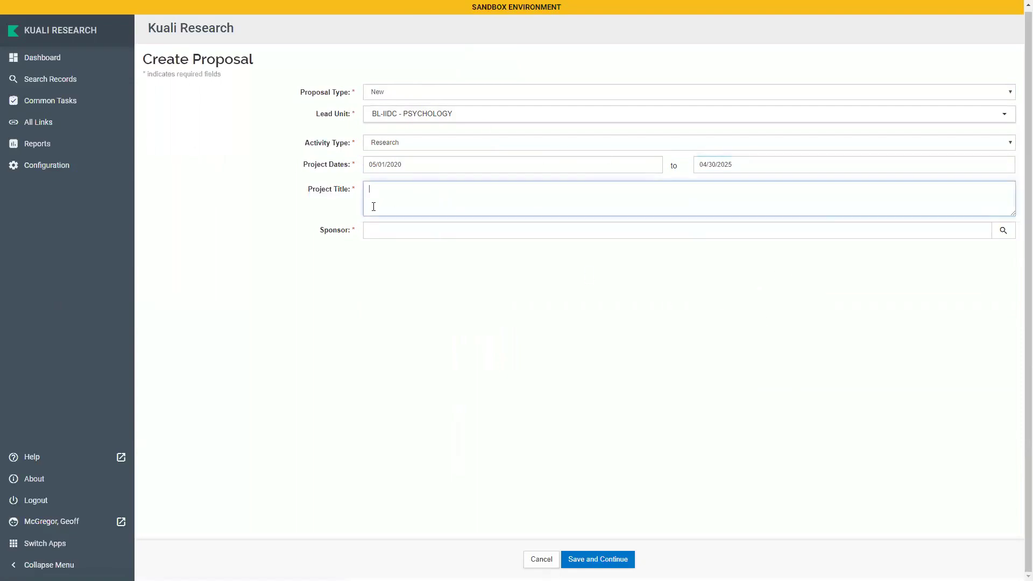
text(My Important Research Projec)
Set the sponsor to 000340 NIH and save the proposal details
click(392, 232)
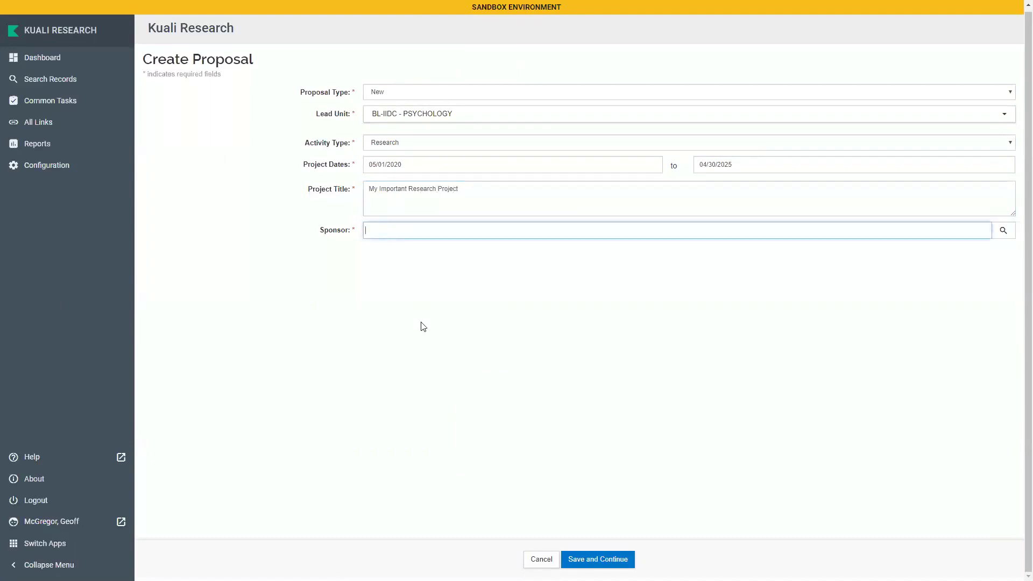
text(NIH)
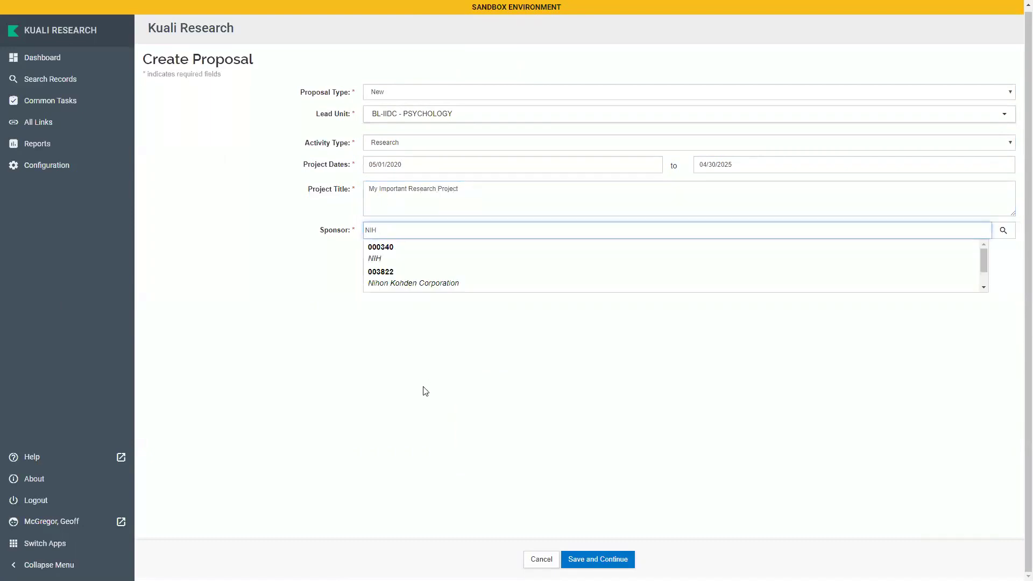
key(BackSpace)
key(BackSpace)
key(BackSpace)
text(000340)
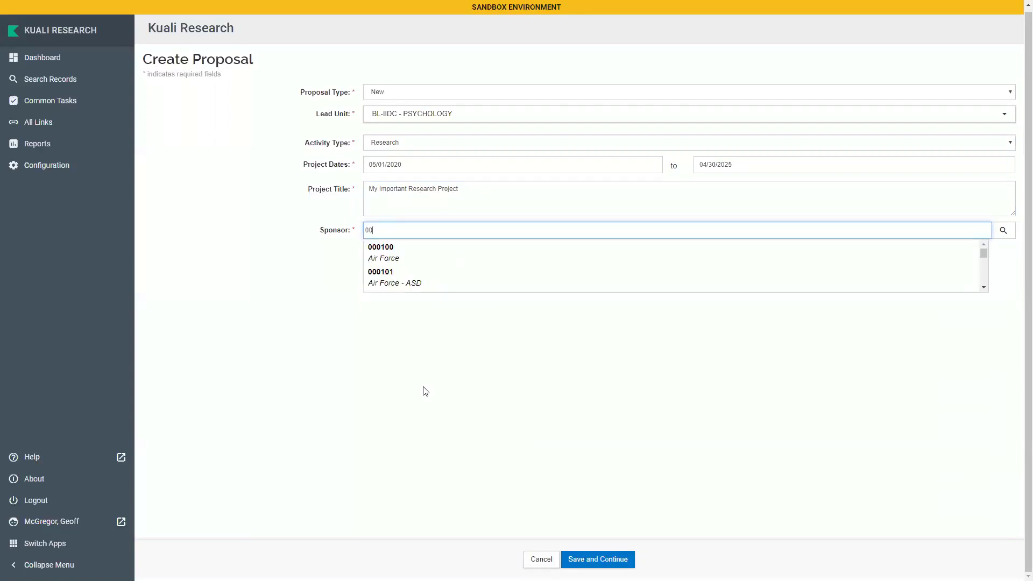
key(BackSpace)
key(BackSpace)
key(BackSpace)
key(BackSpace)
key(BackSpace)
text(National In)
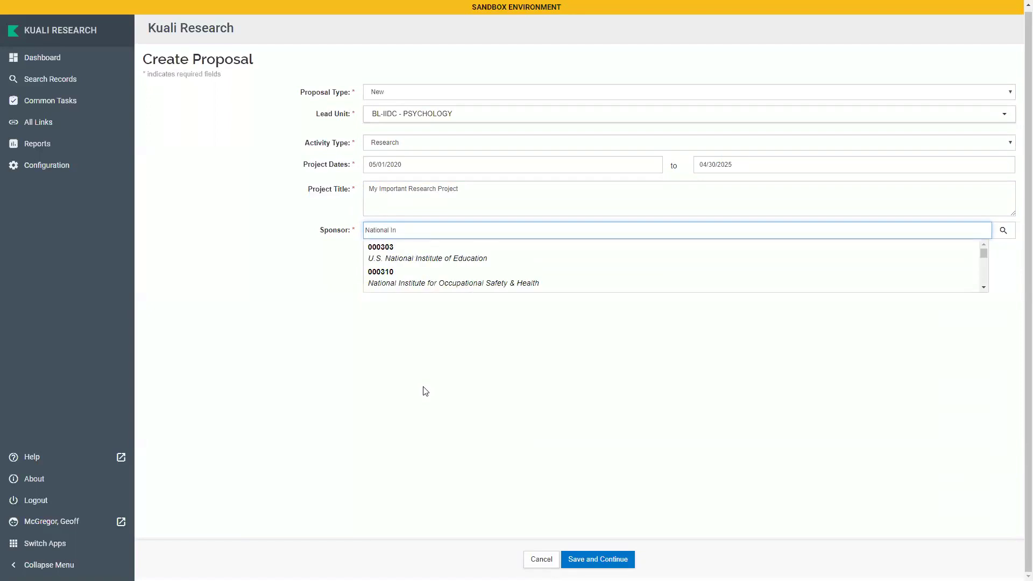
key(BackSpace)
key(BackSpace)
key(BackSpace)
key(BackSpace)
key(BackSpace)
key(BackSpace)
key(BackSpace)
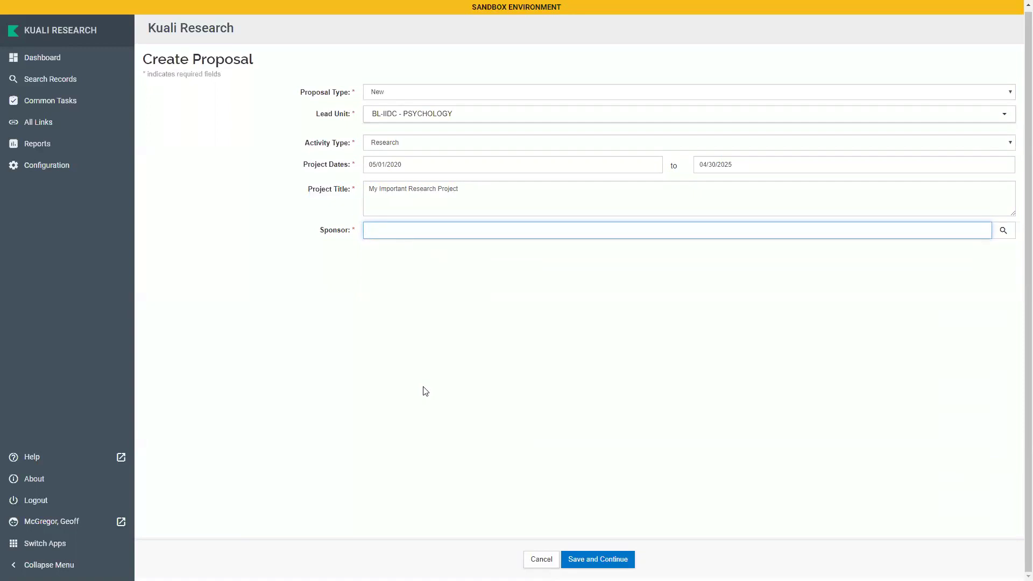
text(NIH)
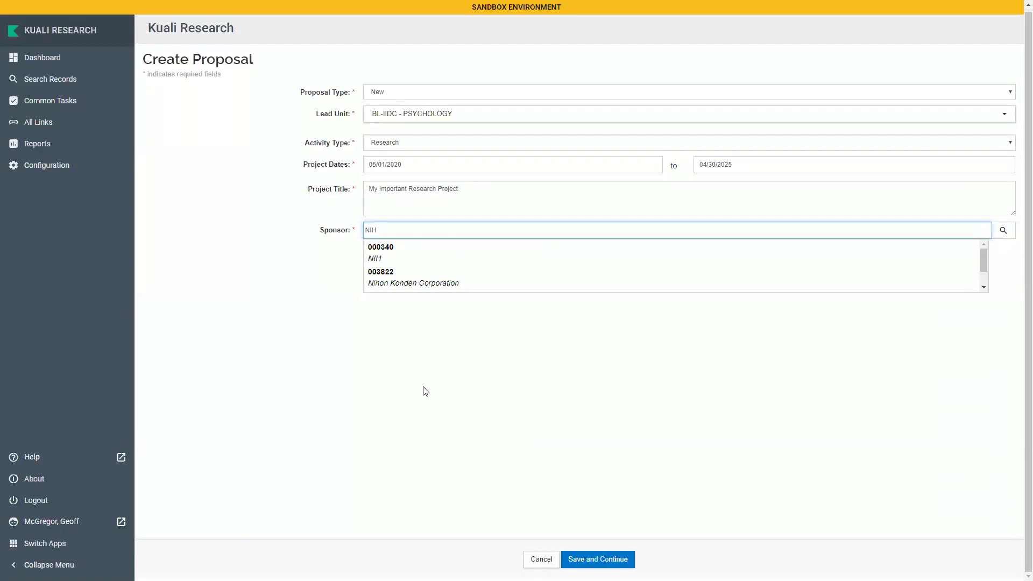
click(391, 260)
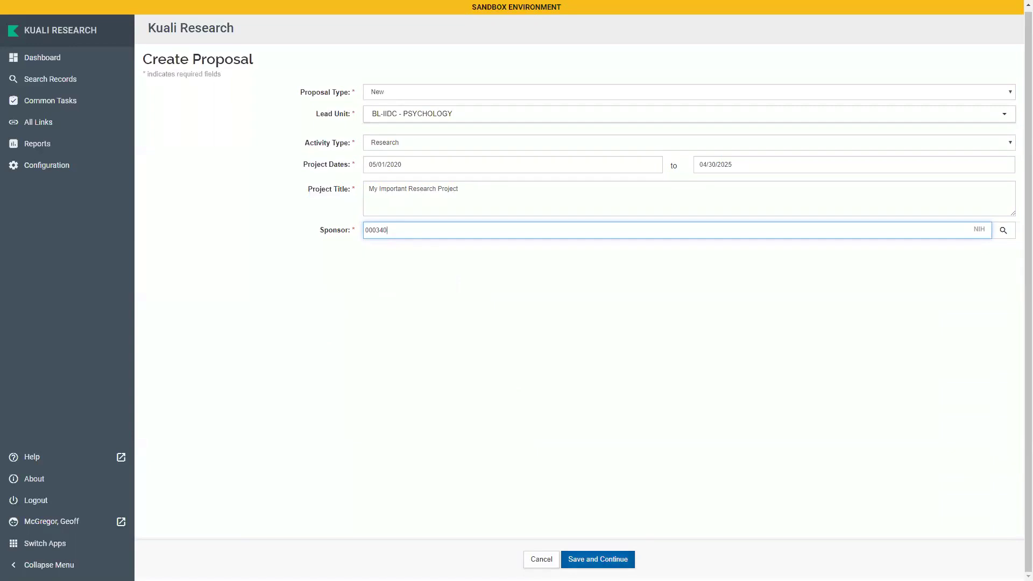
click(598, 559)
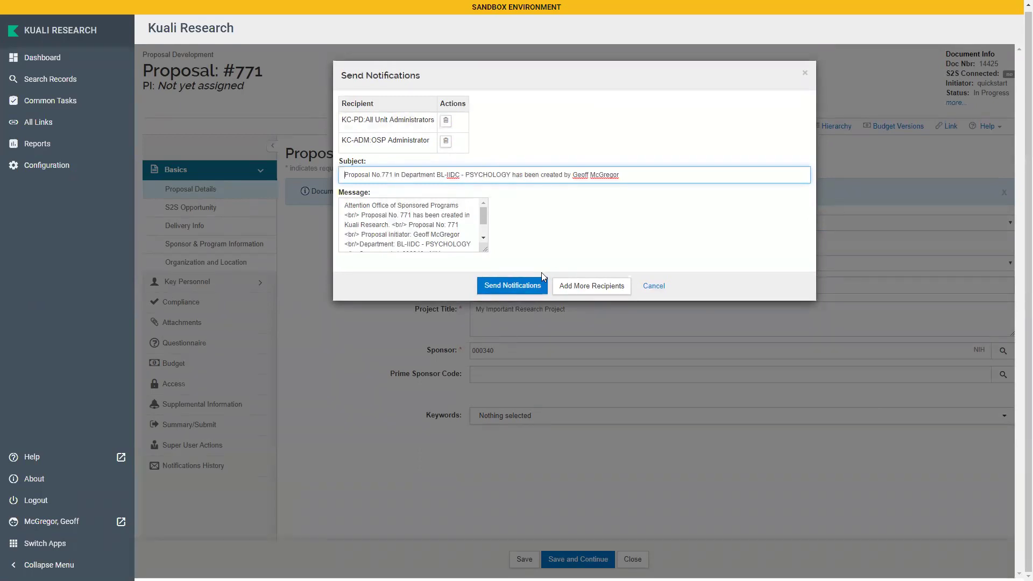
Send the creation notice to the listed administrators, saving proposal #771
click(530, 286)
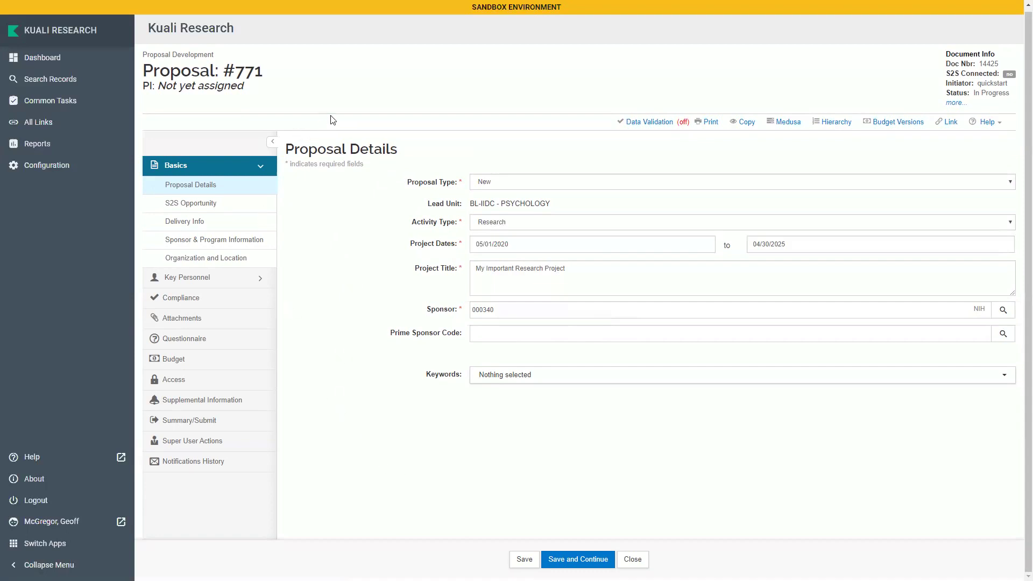
Leave keywords unset, save, and open the Grants.gov opportunity search from S2S Opportunity
click(415, 336)
click(393, 301)
click(502, 383)
click(364, 288)
click(229, 207)
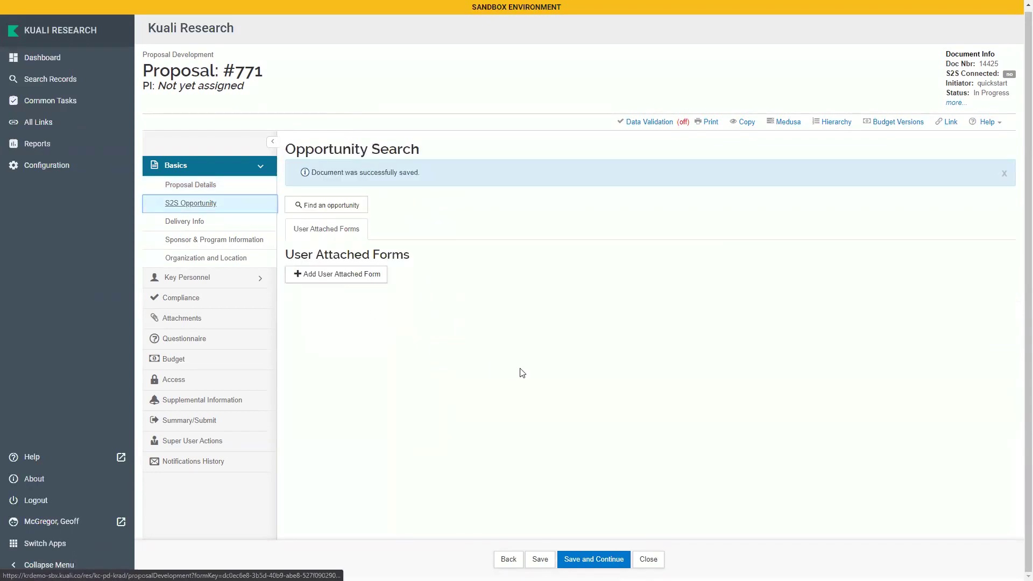
click(353, 209)
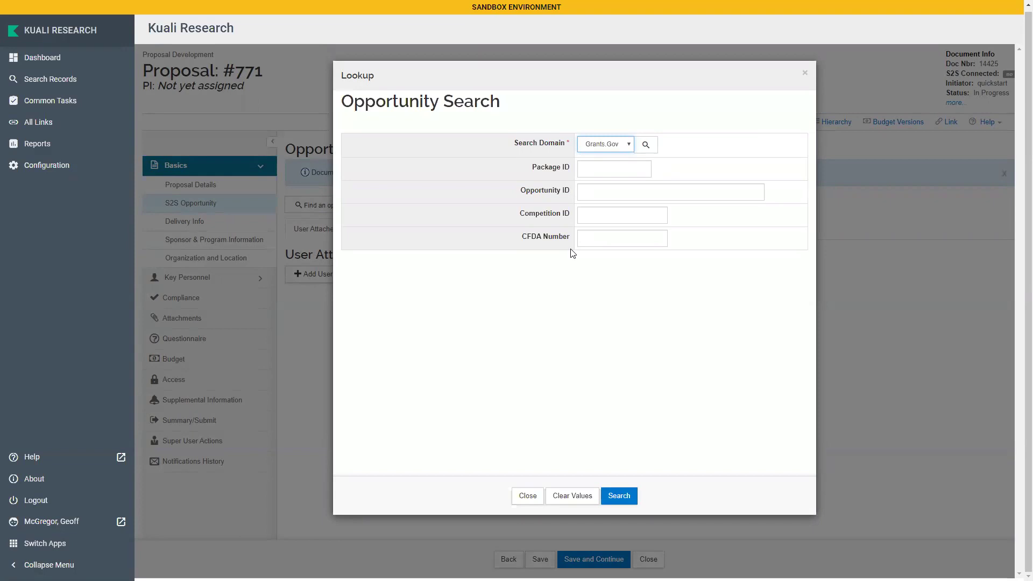
Enter PA-EN-R01 as the Opportunity ID in the lookup
click(651, 195)
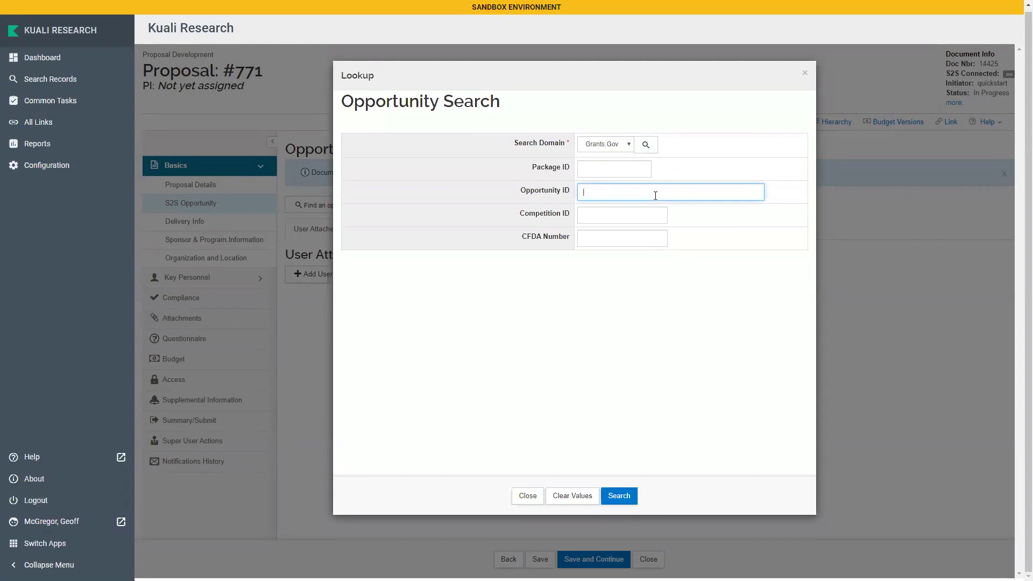
text(PA-EN-R01)
Search, then select the PA-EN-R01 result to attach it to proposal #771
click(629, 494)
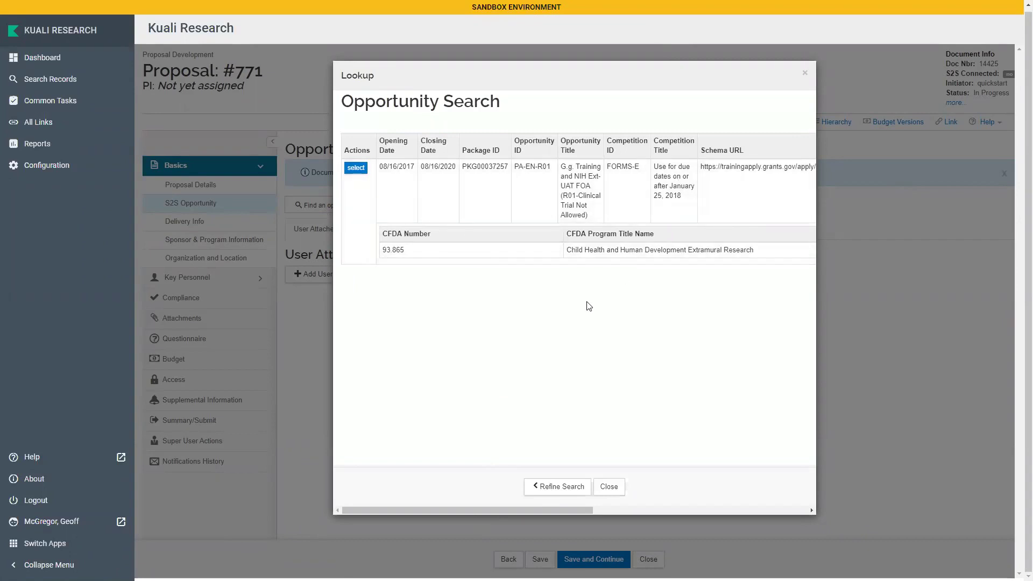
click(353, 169)
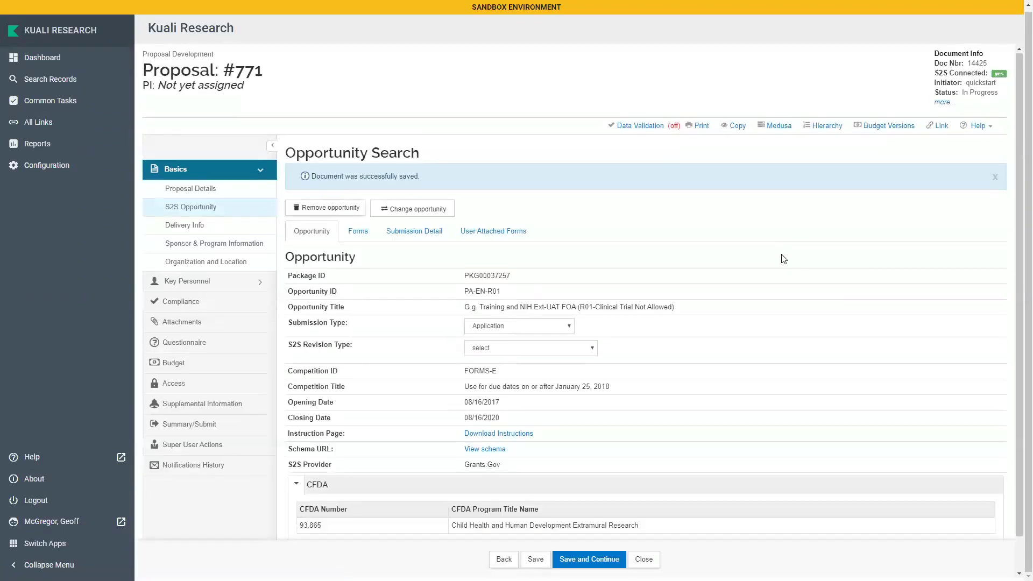
View the opportunity's Forms list, including PHS398_ResearchPlan_4_0 and RR_SF424_2_0-V2.0
scroll(783, 259, down, 1)
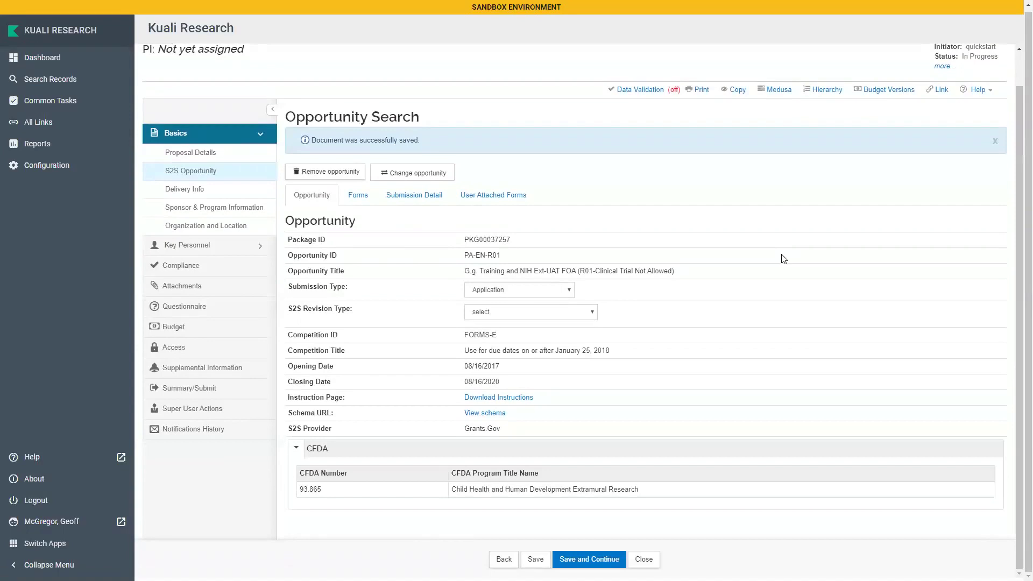
click(360, 203)
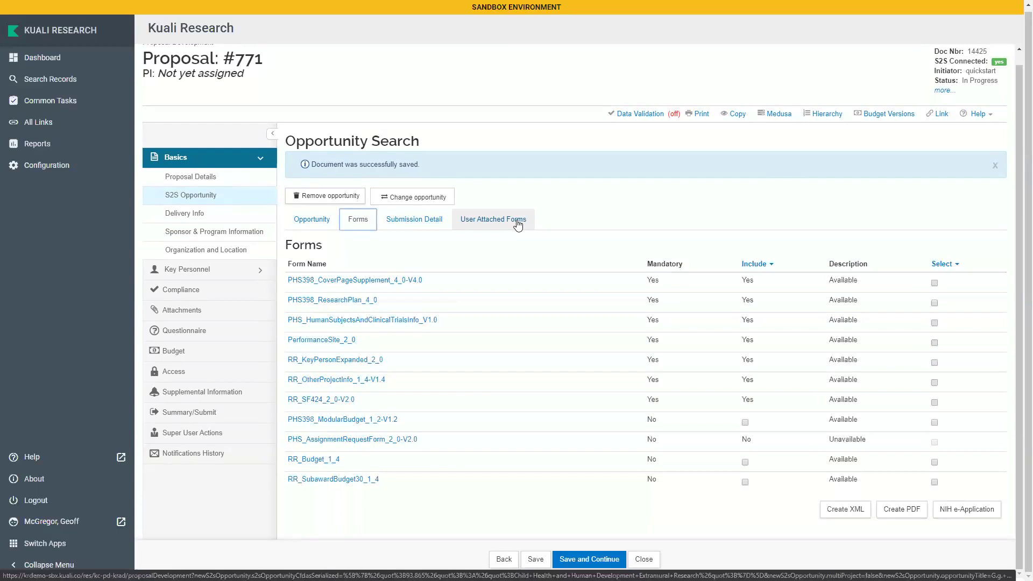
Go to proposal #771's Delivery Info page under Basics
click(205, 215)
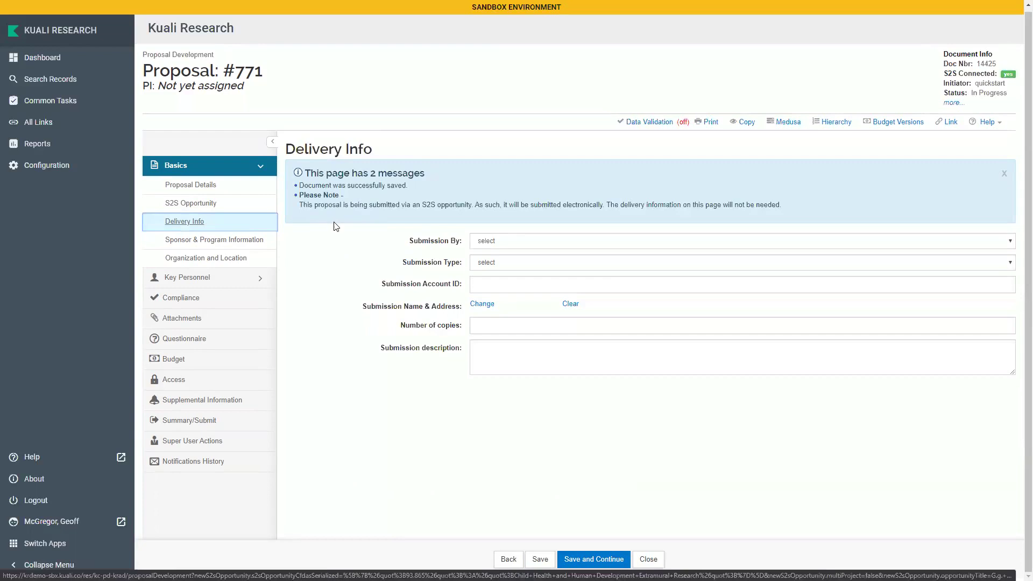
Review the Sponsor & Program Information form showing opportunity PA-EN-R01 and CFDA 93.865
click(233, 241)
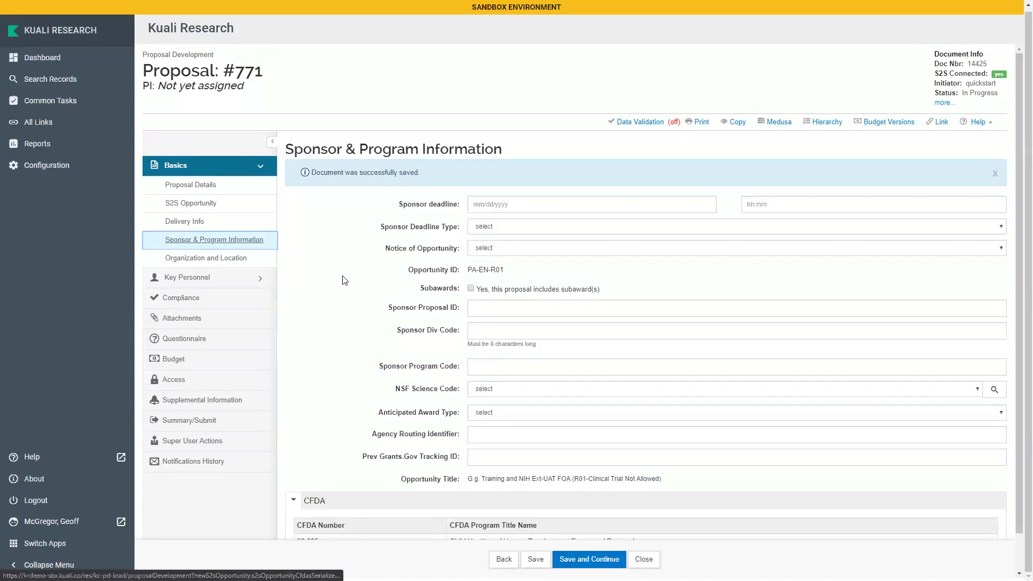
scroll(352, 293, down, 1)
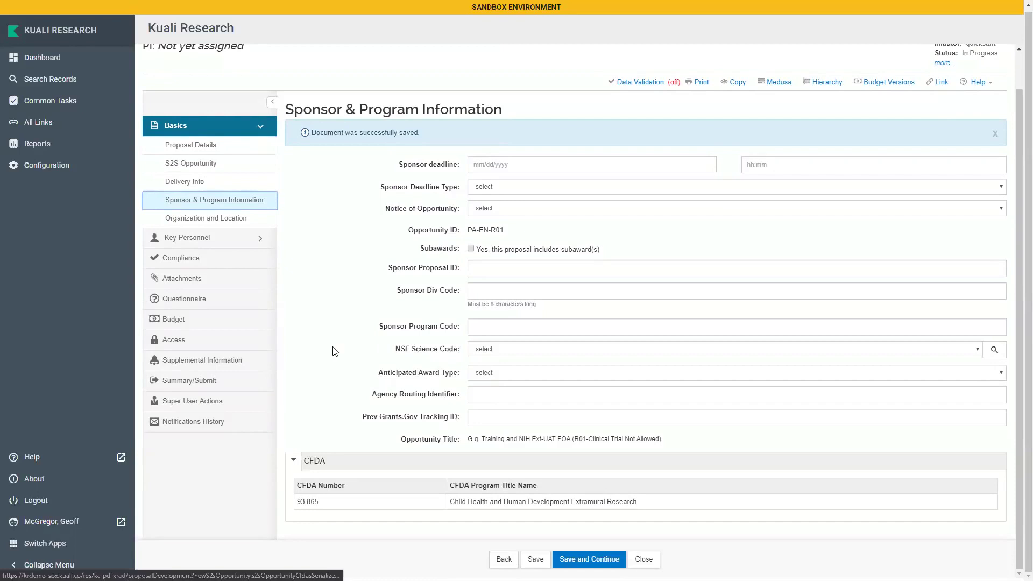
scroll(325, 352, up, 1)
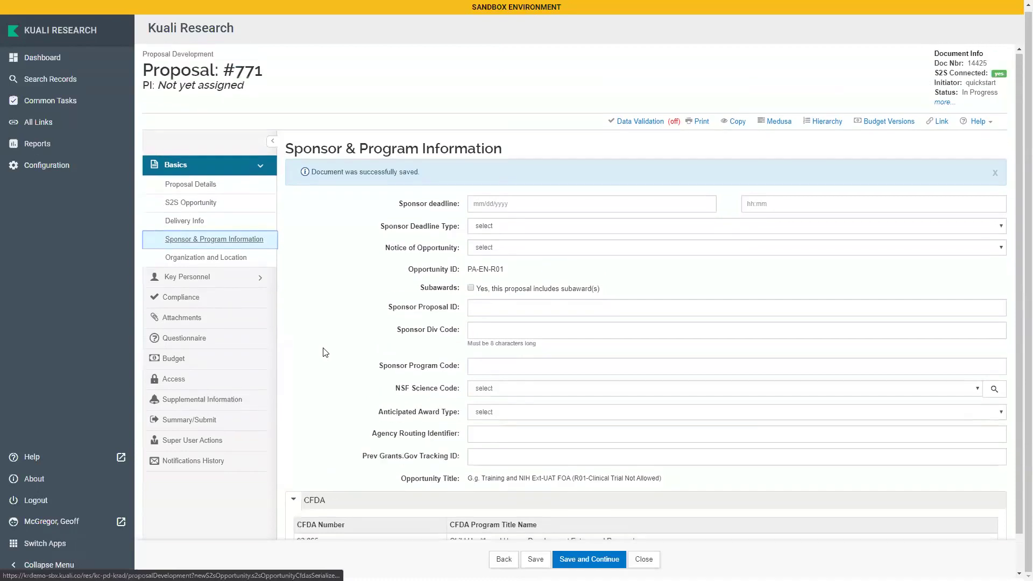
Review the performing organization and performance site locations, closing the address book lookup unused
click(180, 257)
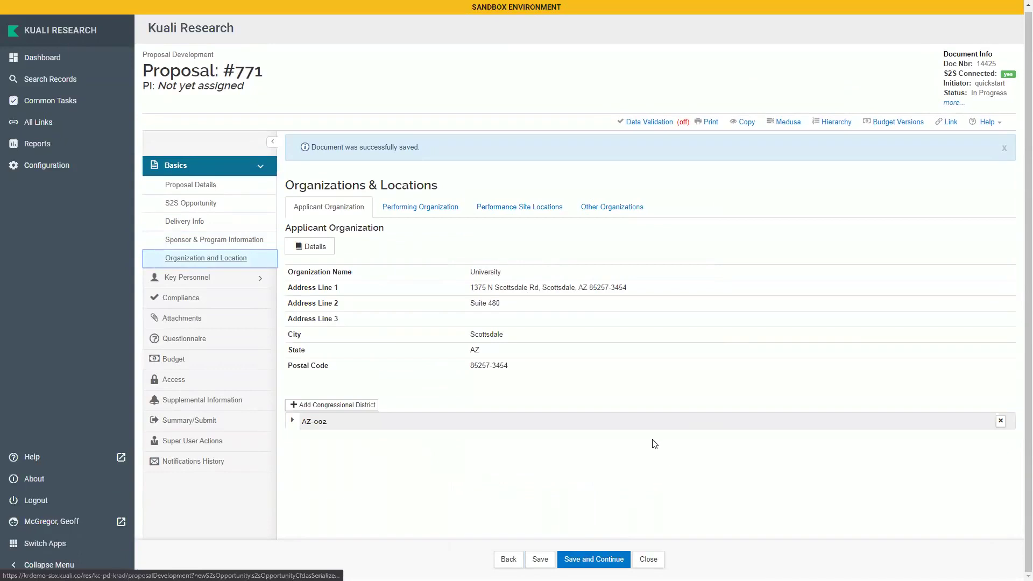
click(425, 207)
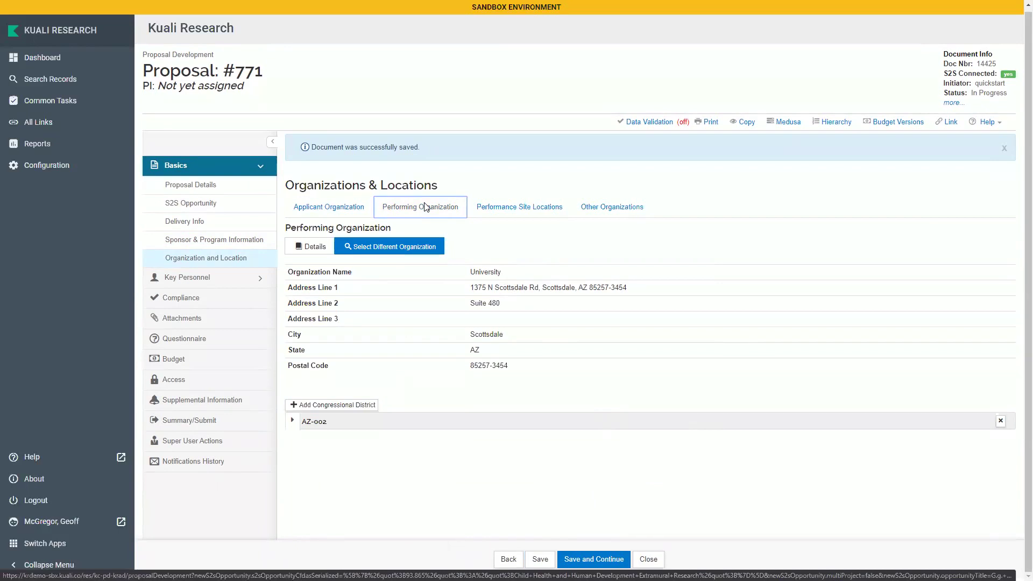
click(508, 210)
click(372, 272)
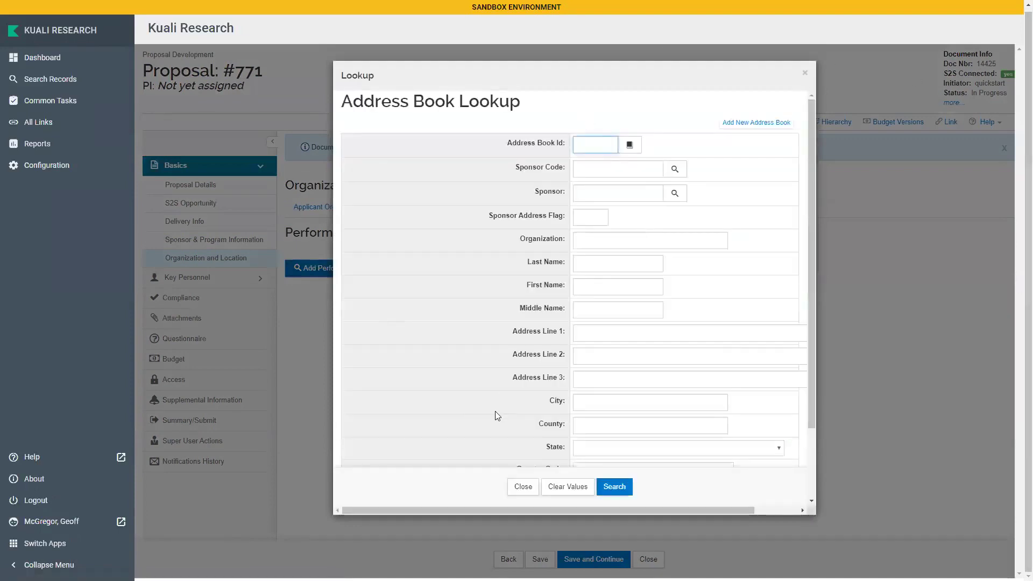
click(805, 72)
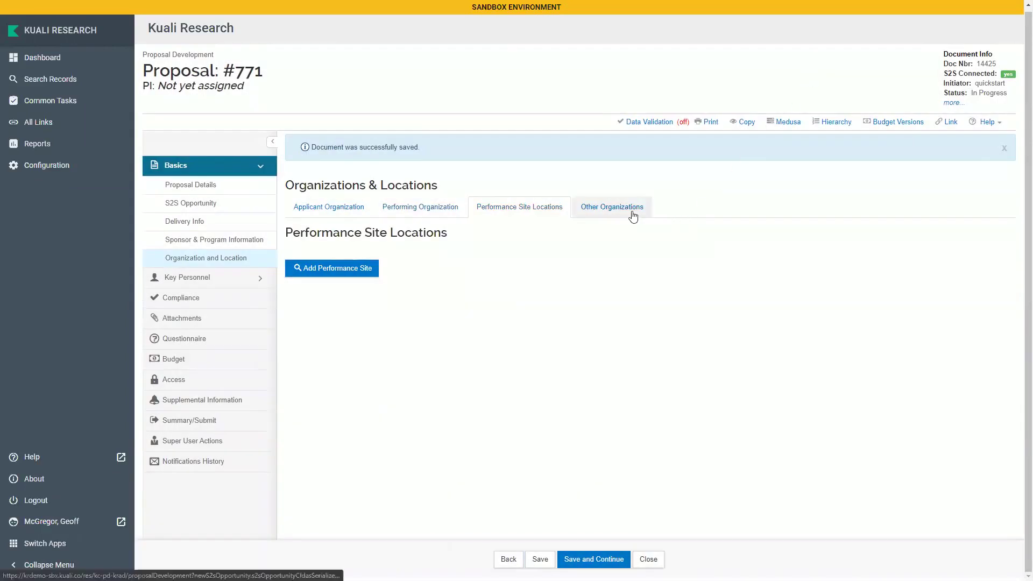
Check Other Organizations, closing the organization lookup without adding any, and expand Key Personnel
click(633, 215)
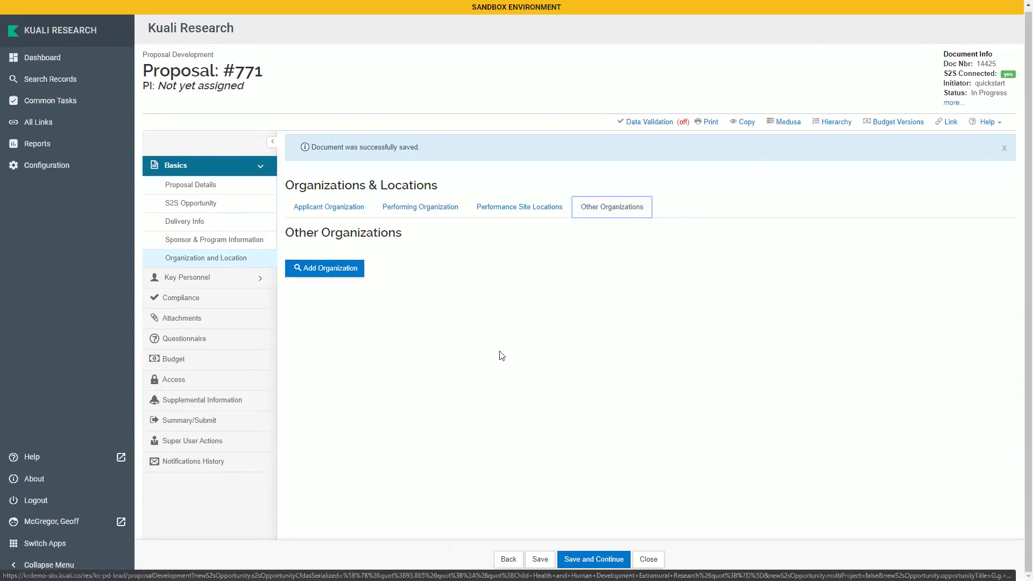
click(343, 264)
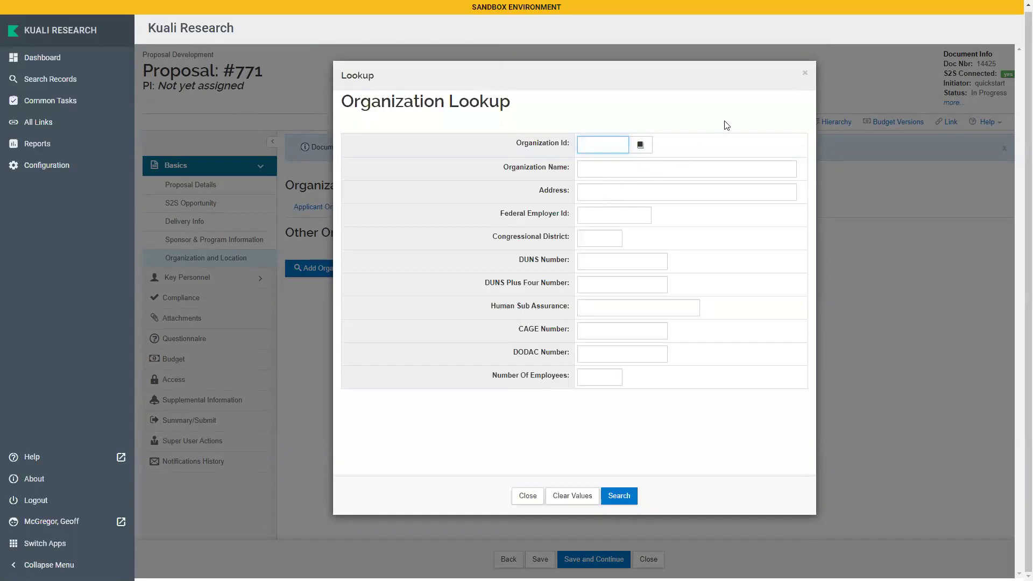
click(804, 74)
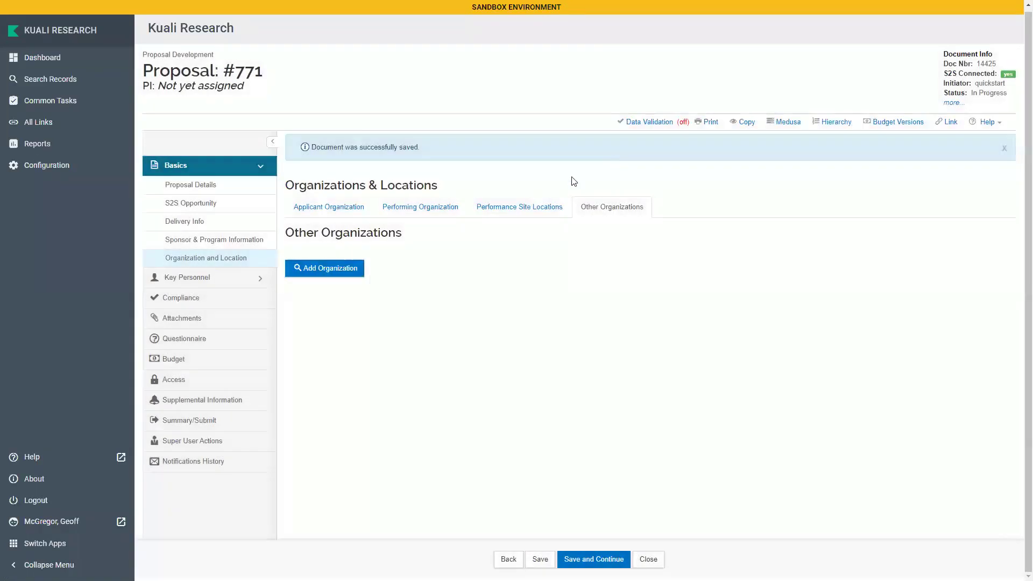
click(210, 280)
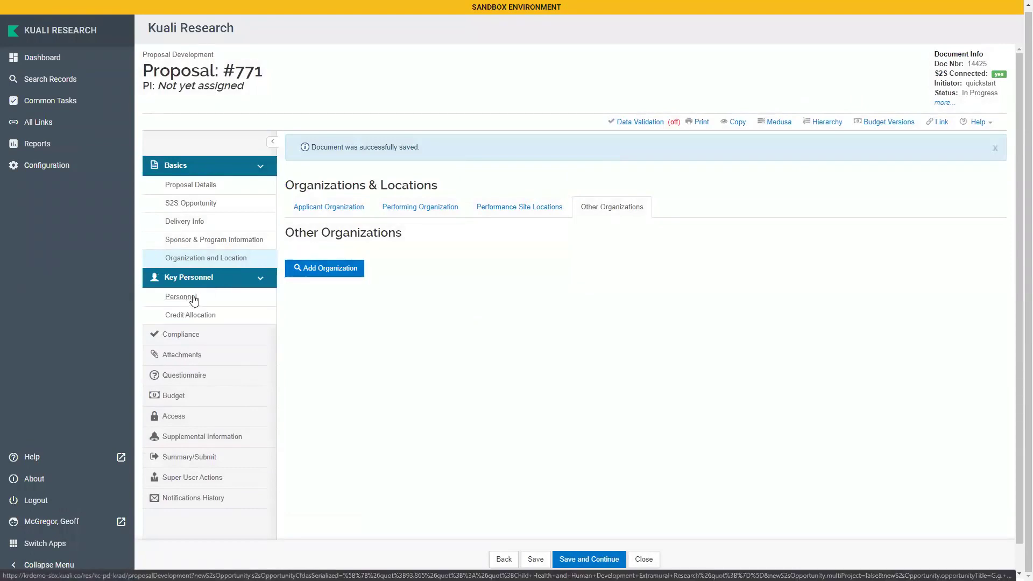
Search employees by the PI's last name and add the match with the PI/Contact role
click(193, 300)
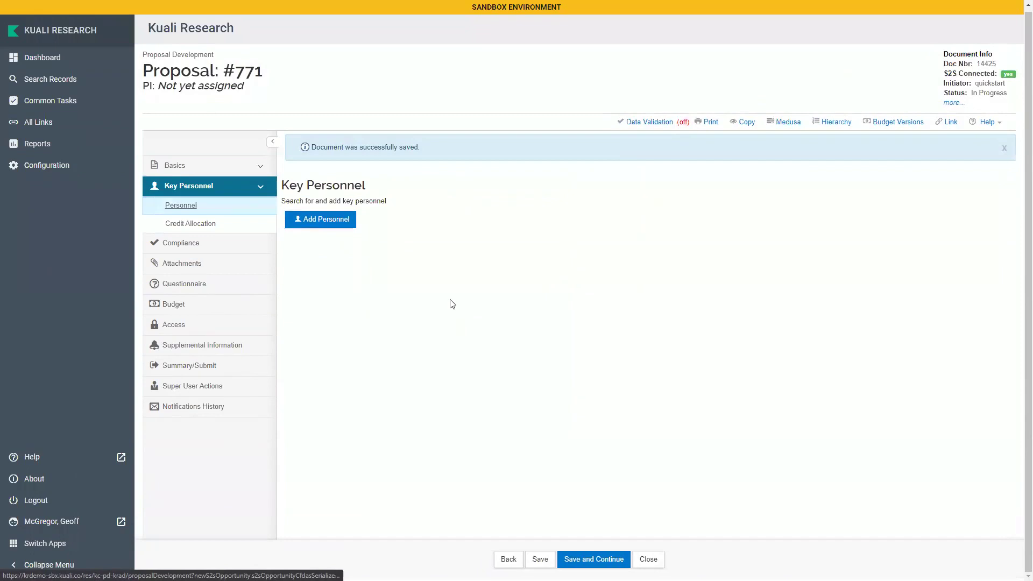
click(328, 218)
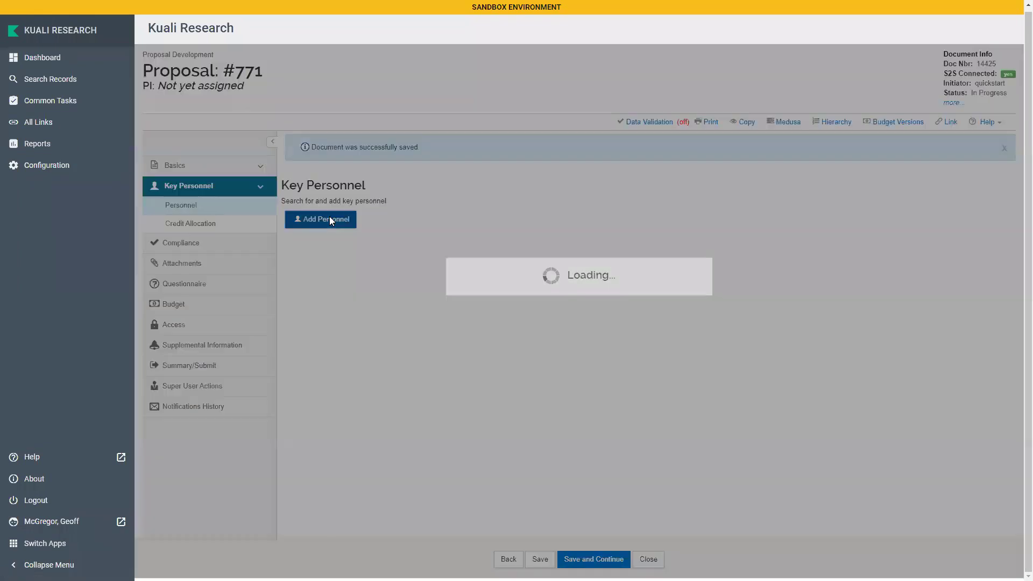
click(483, 138)
text(*chew*)
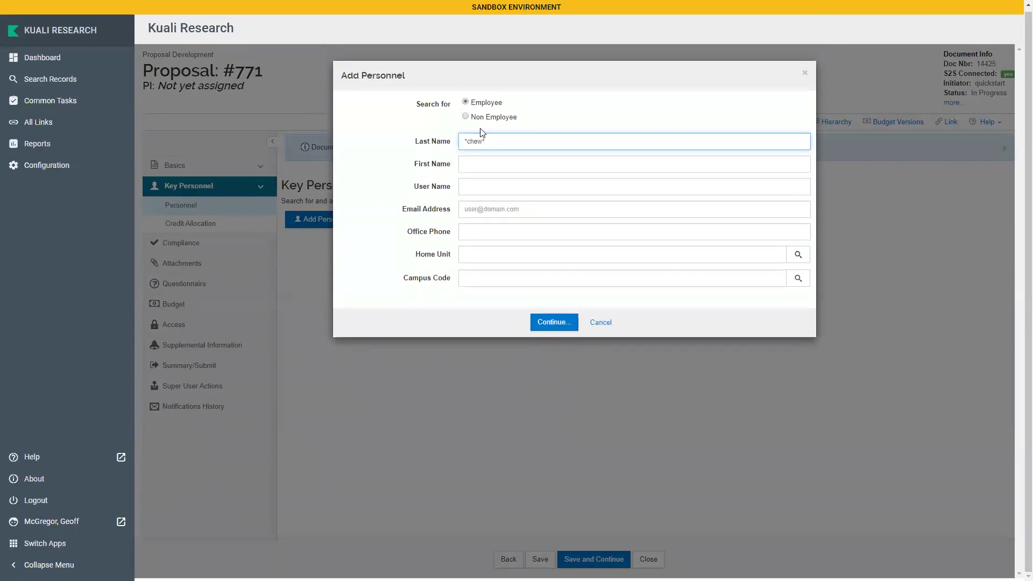
click(546, 322)
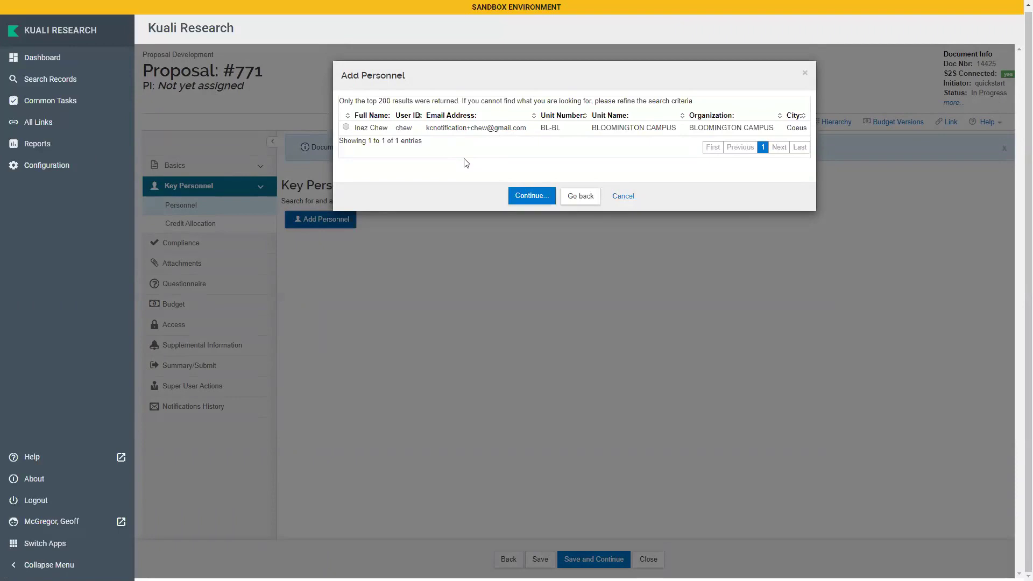
click(345, 128)
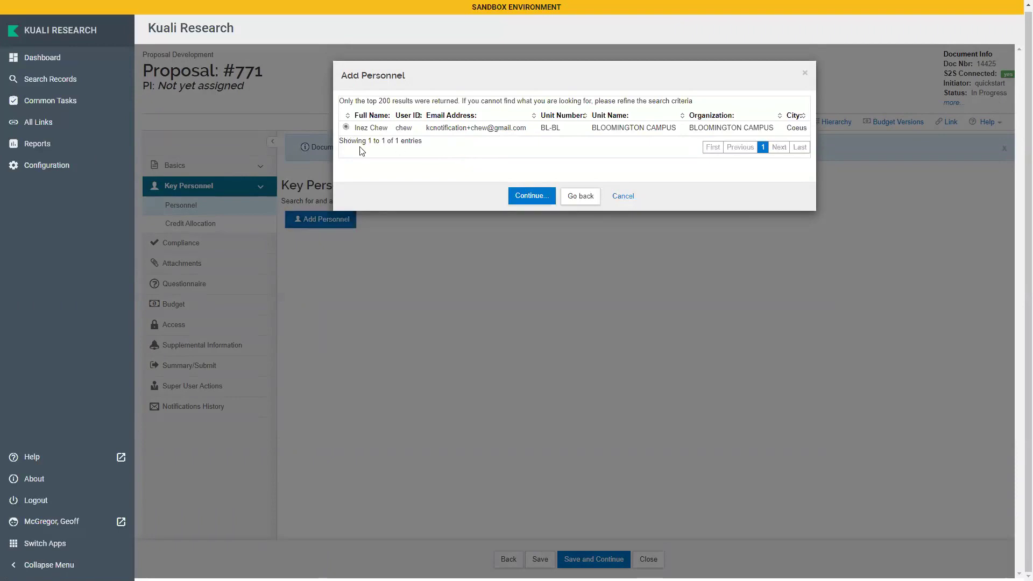
click(530, 198)
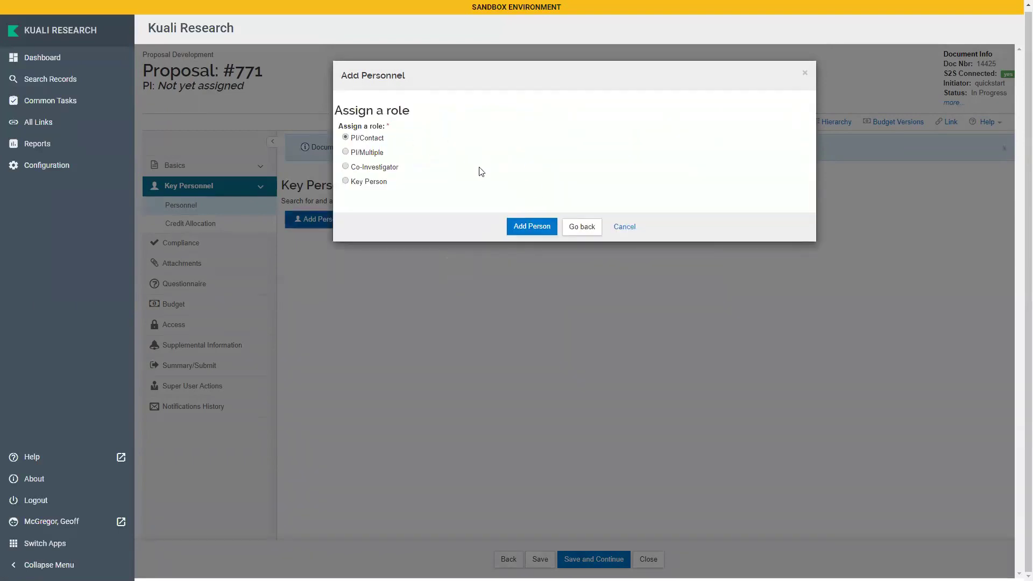
click(542, 229)
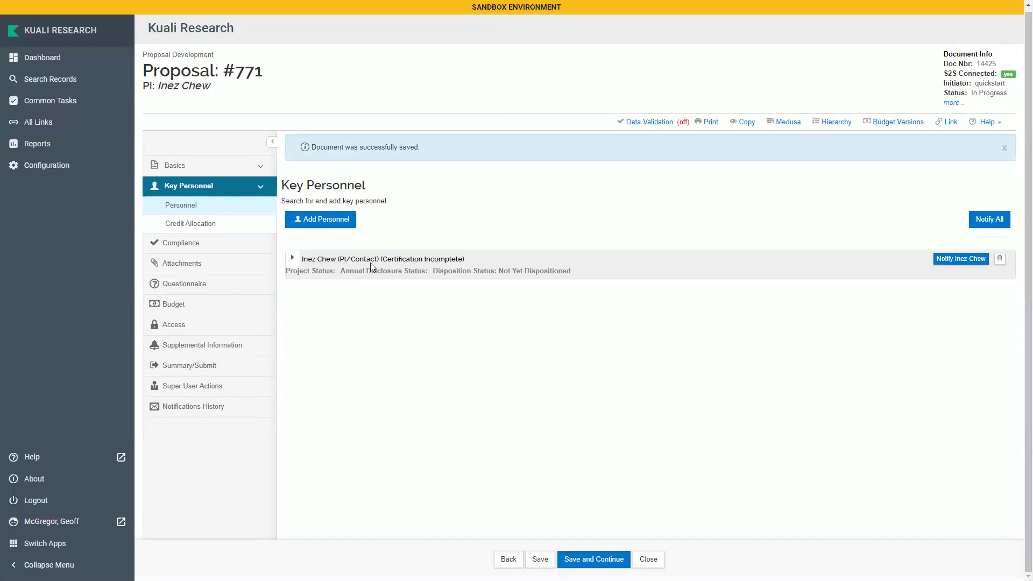
Enter the PI's eRA Commons user name in their personnel Details
click(293, 258)
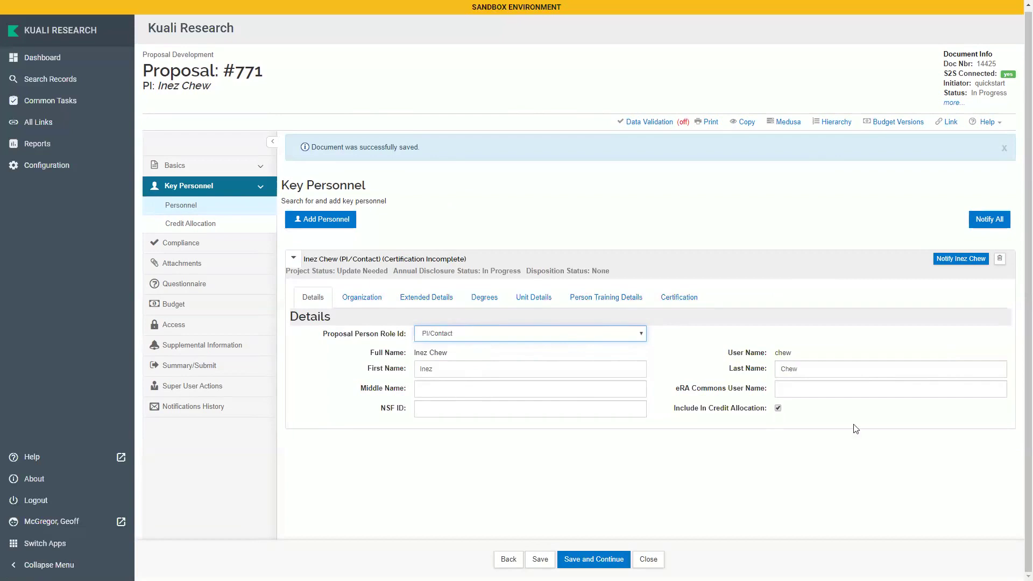
click(797, 393)
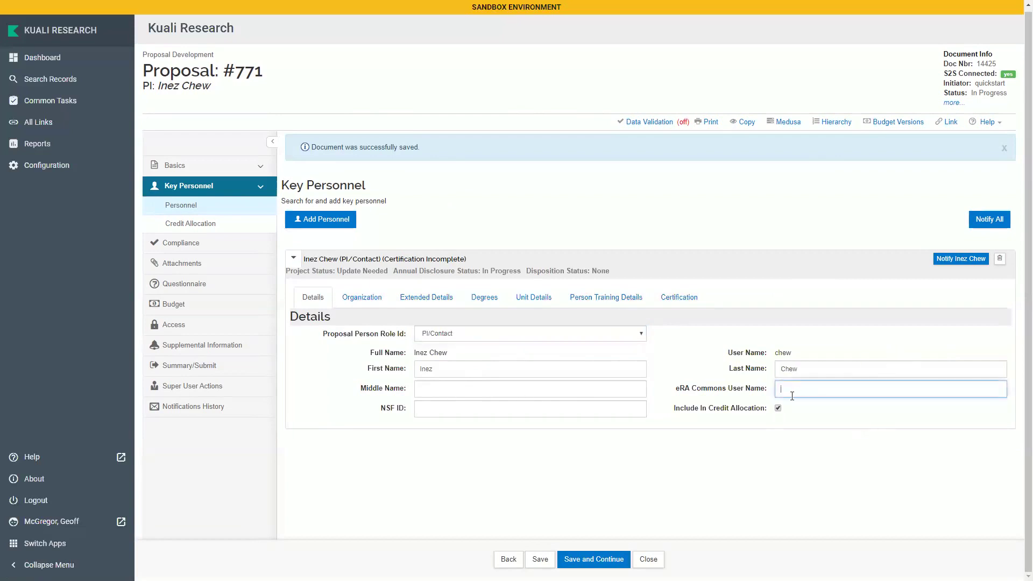
View the PI's Organization details with home unit BL-BL, contact info and Effort section
click(364, 297)
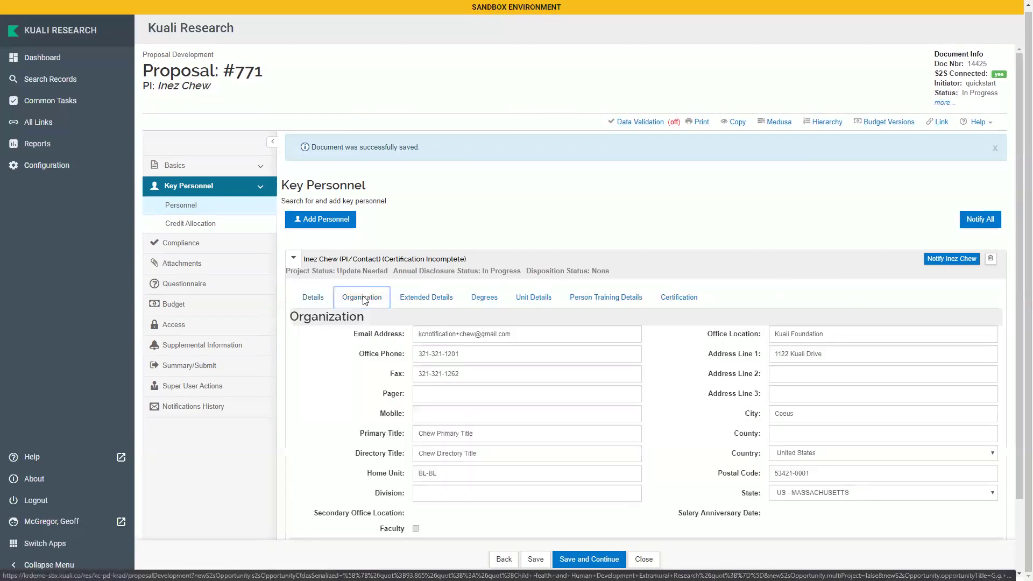
scroll(364, 398, down, 3)
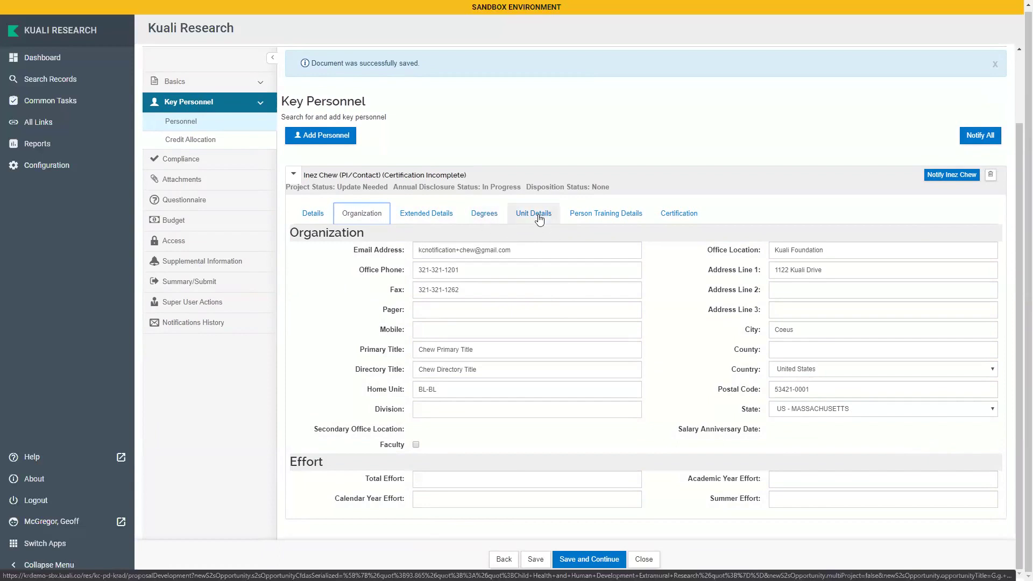
Check the PI's Person Training Details, then view the Certification statements
click(619, 215)
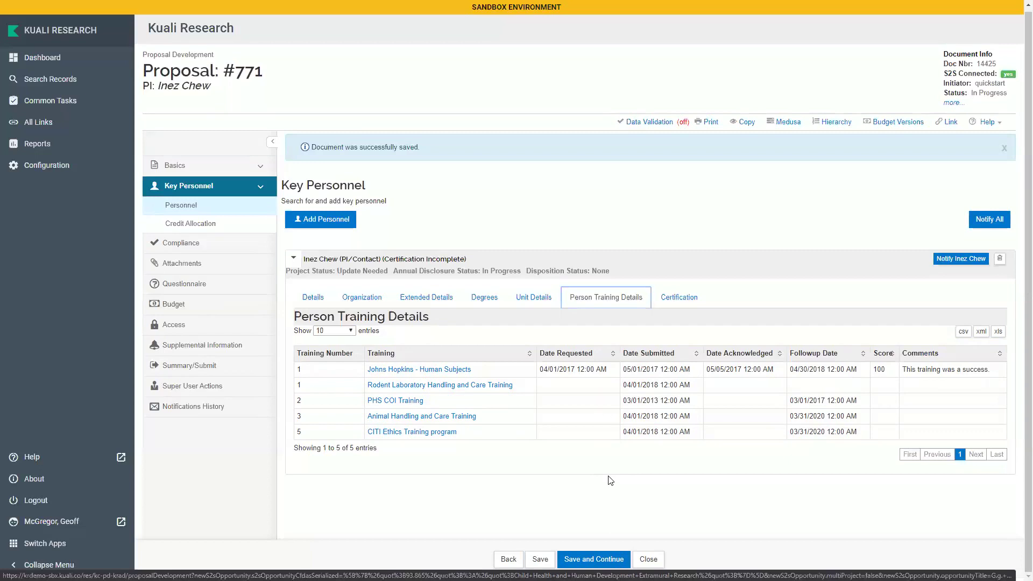
click(692, 306)
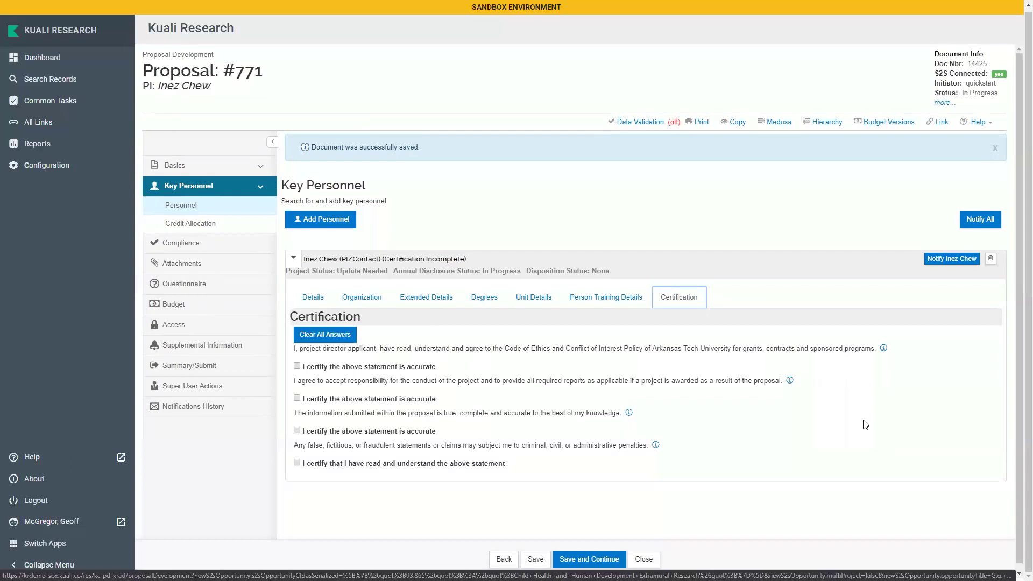
Bring up the Notify All list for the key personnel
click(981, 220)
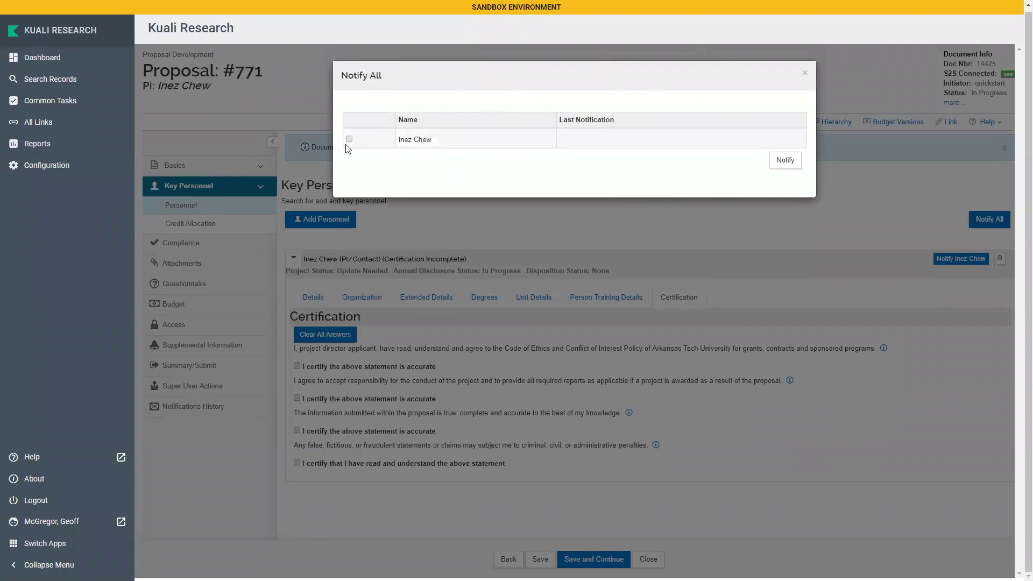
Notify the PI and confirm the last notification shows 04/06/2020 08:18 AM
click(785, 161)
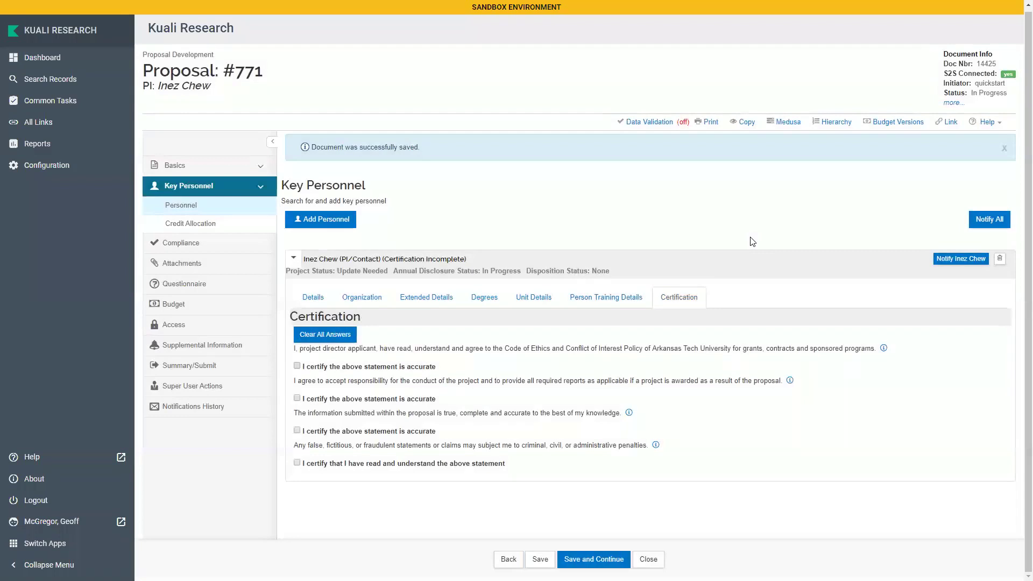
click(1001, 224)
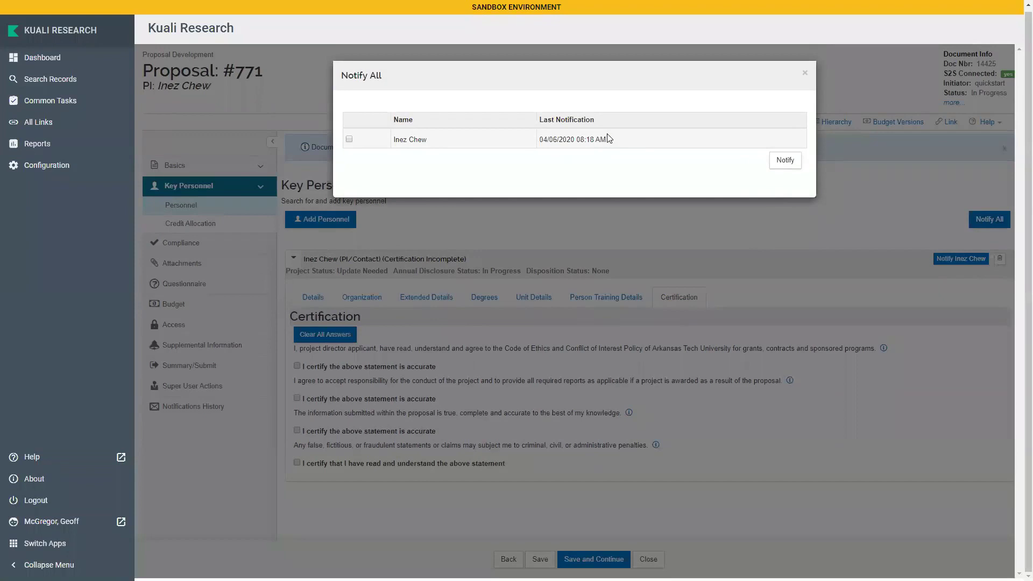
triple_click(544, 143)
click(577, 168)
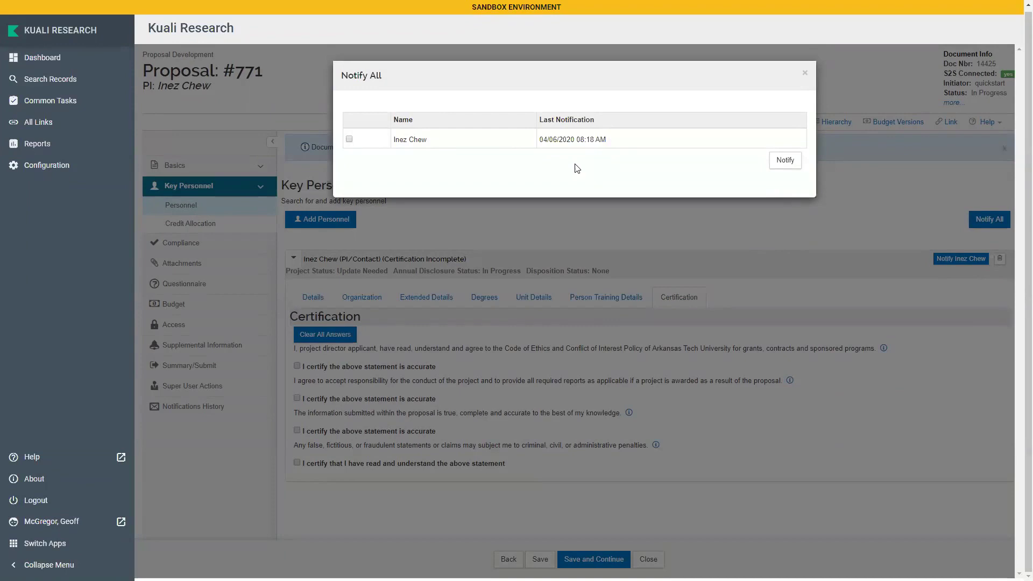
Tick all four PI certification statements and save proposal #771
click(805, 72)
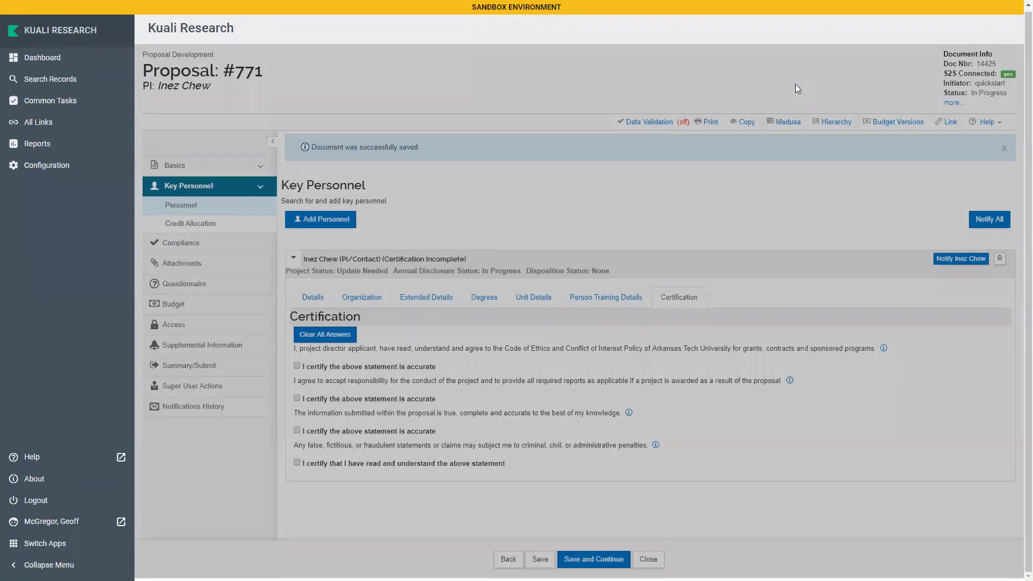
click(297, 367)
click(297, 399)
click(298, 431)
click(297, 464)
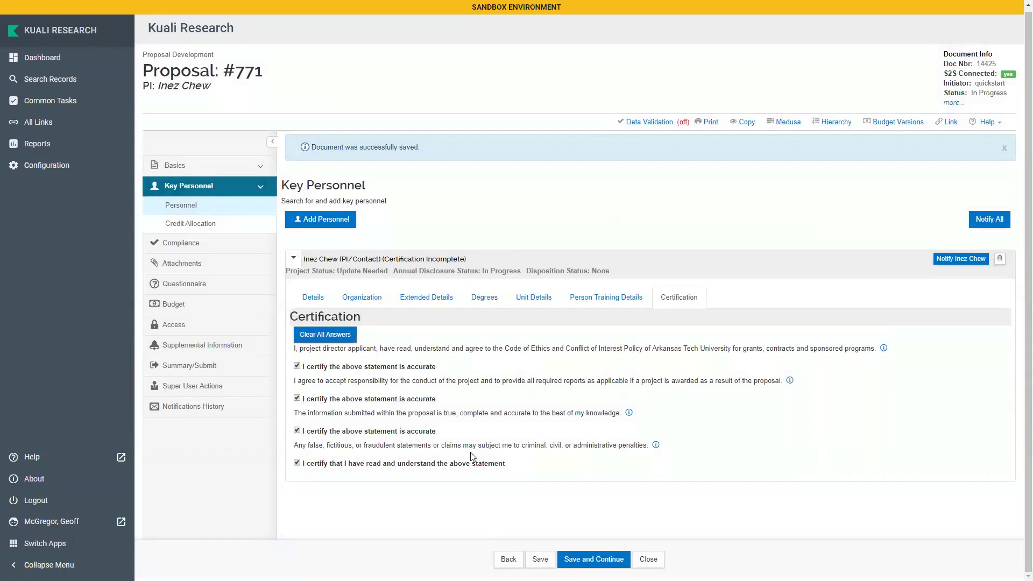
click(539, 559)
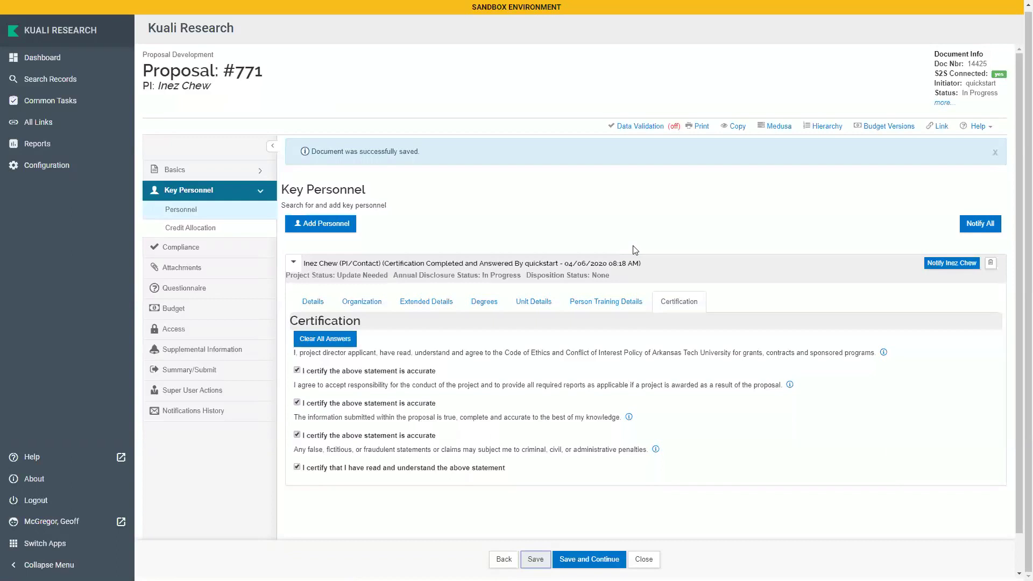
Add a second investigator, found by user name search, to key personnel with the PI/Multiple role
click(346, 224)
click(507, 191)
text(cate)
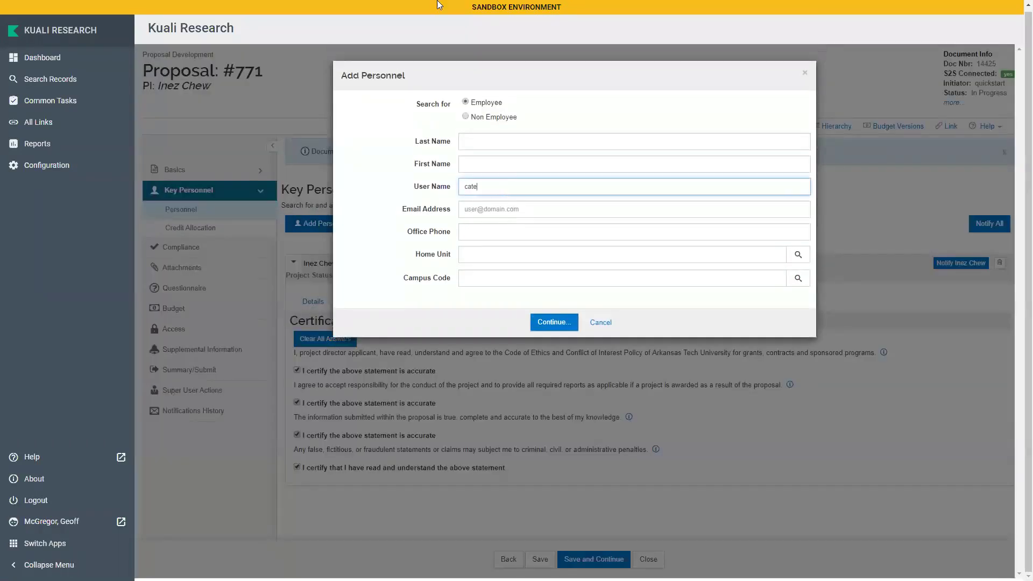
click(547, 327)
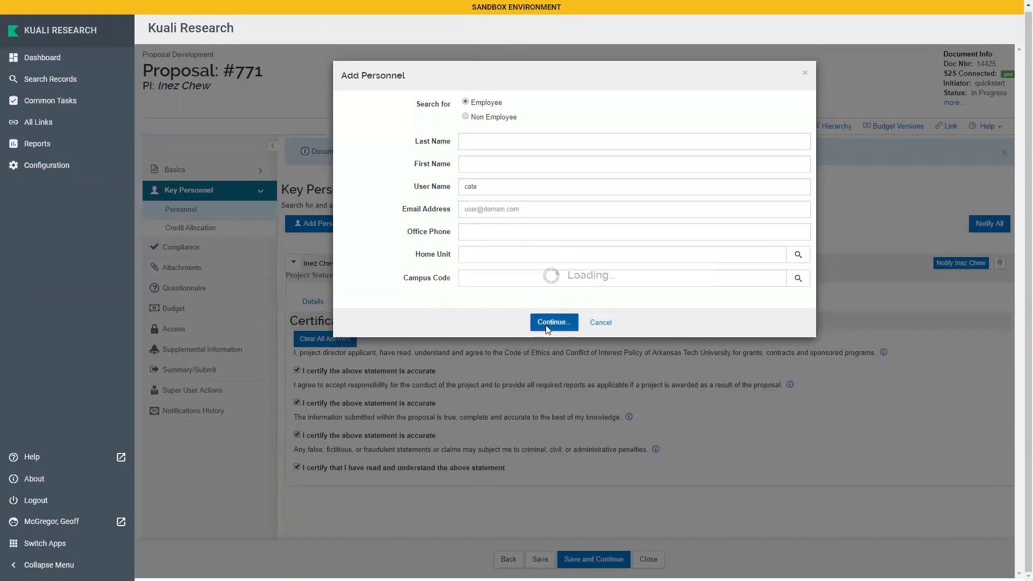
click(511, 197)
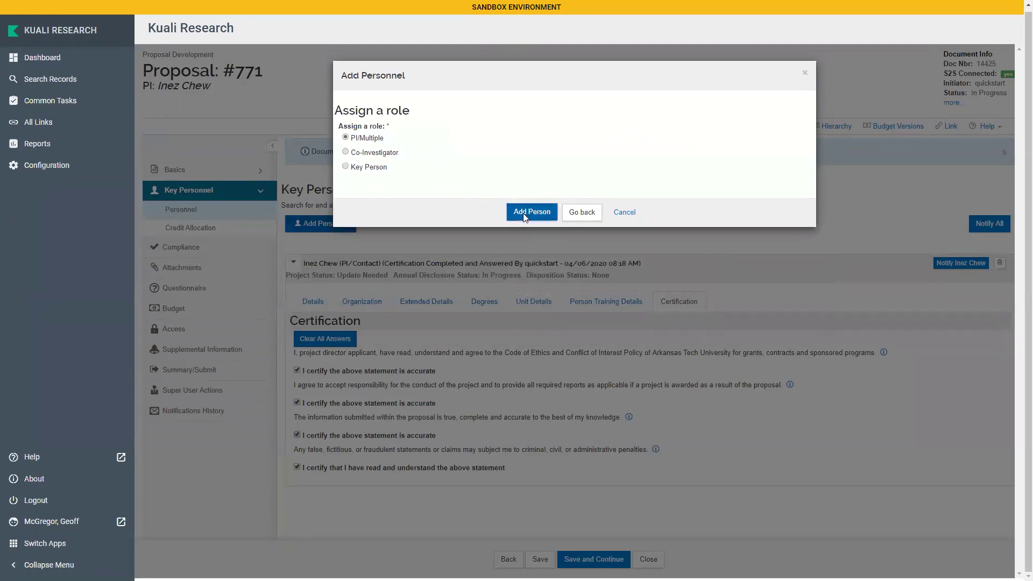
click(524, 215)
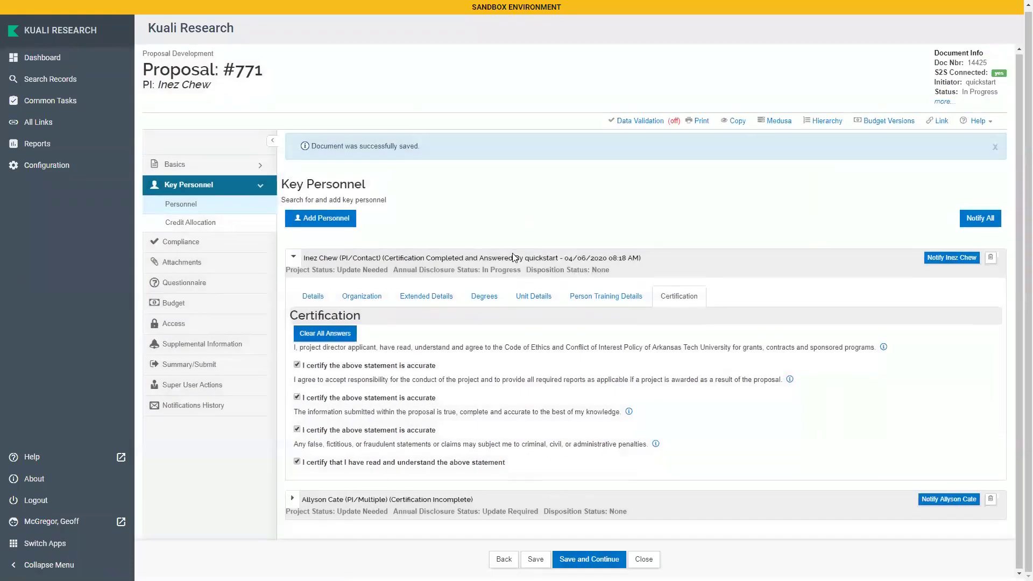
Certify the new investigator's three statements and read confirmation, then open Credit Allocation
click(293, 499)
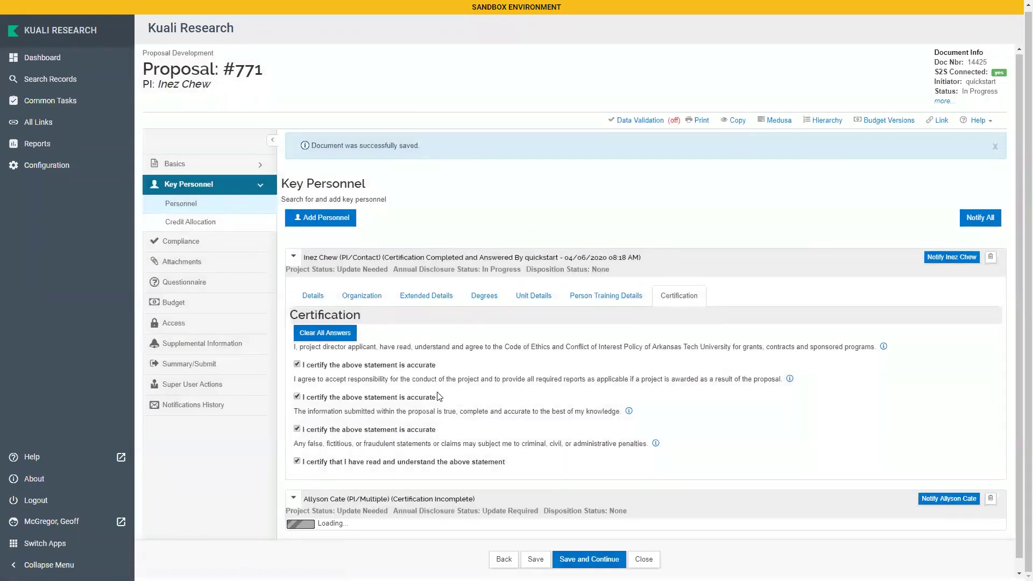
scroll(439, 395, down, 3)
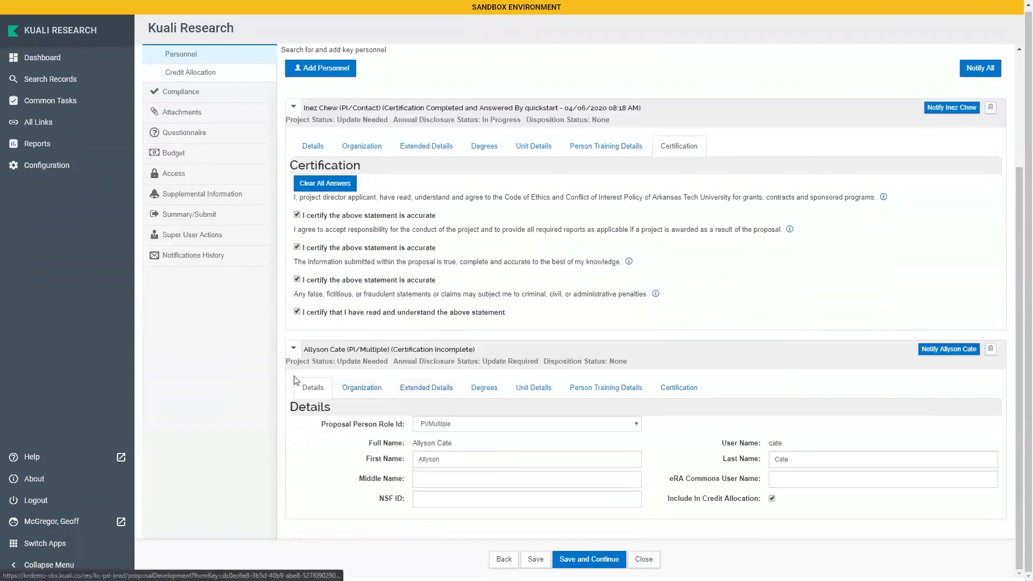
click(677, 387)
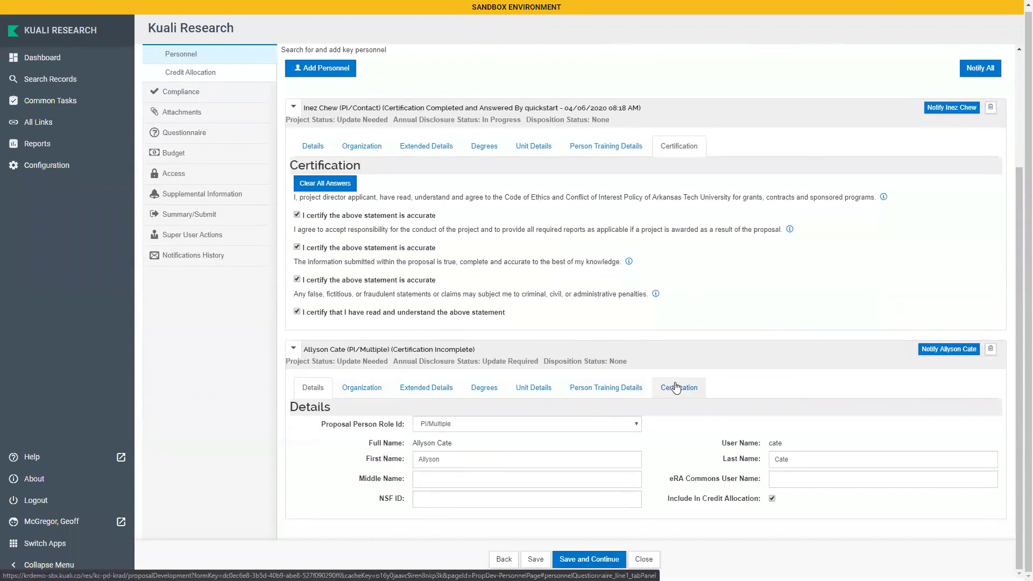
scroll(406, 432, down, 1)
click(297, 404)
click(297, 436)
click(297, 468)
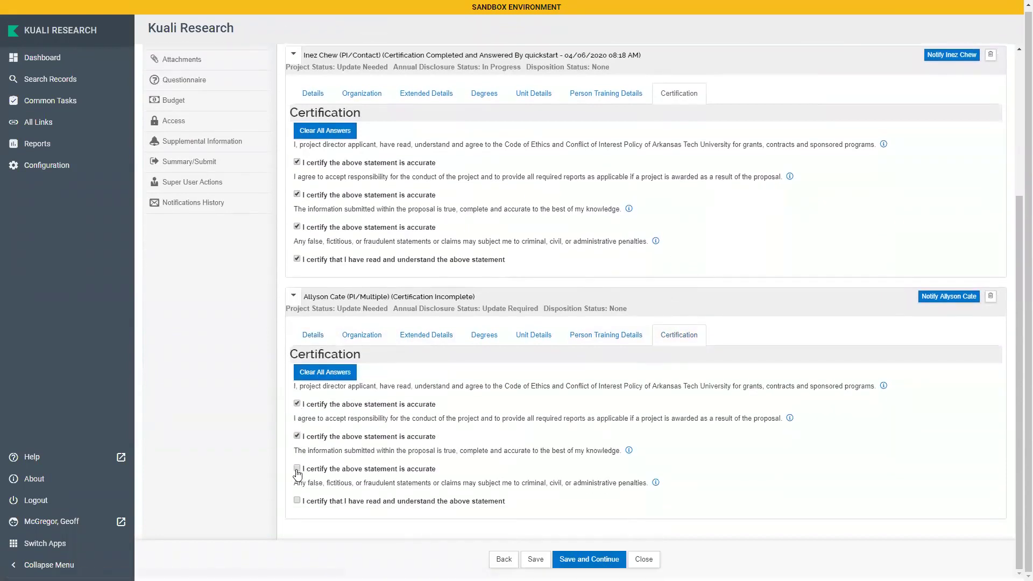
click(297, 500)
scroll(484, 403, up, 5)
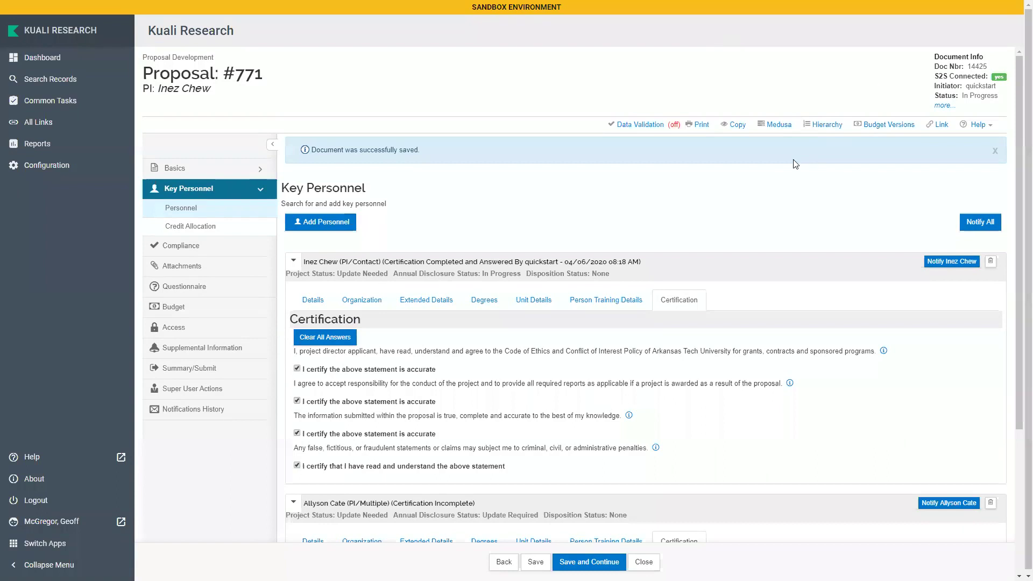
click(226, 230)
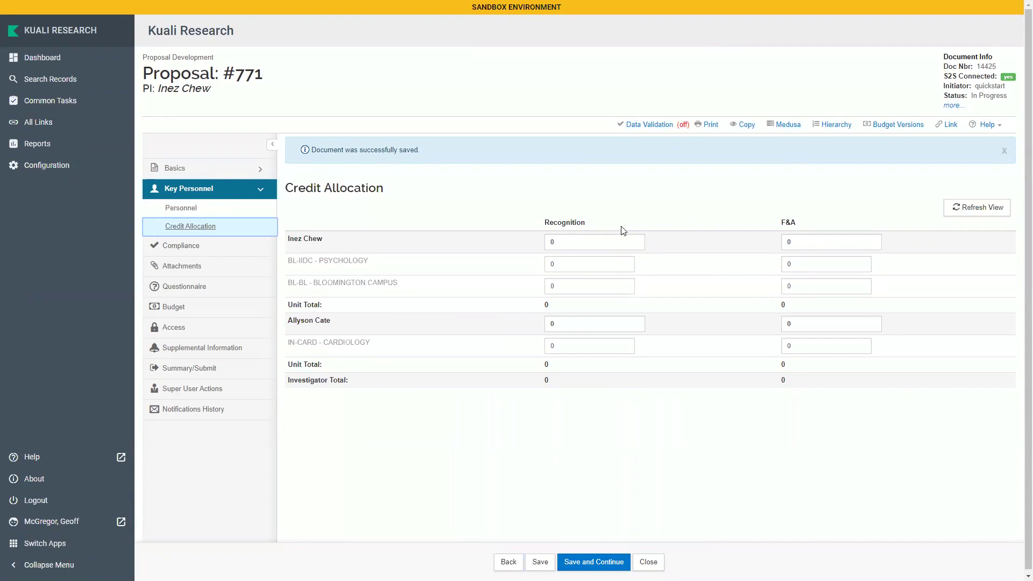
Give both investigators 50% recognition and 50% F&A credit
click(574, 240)
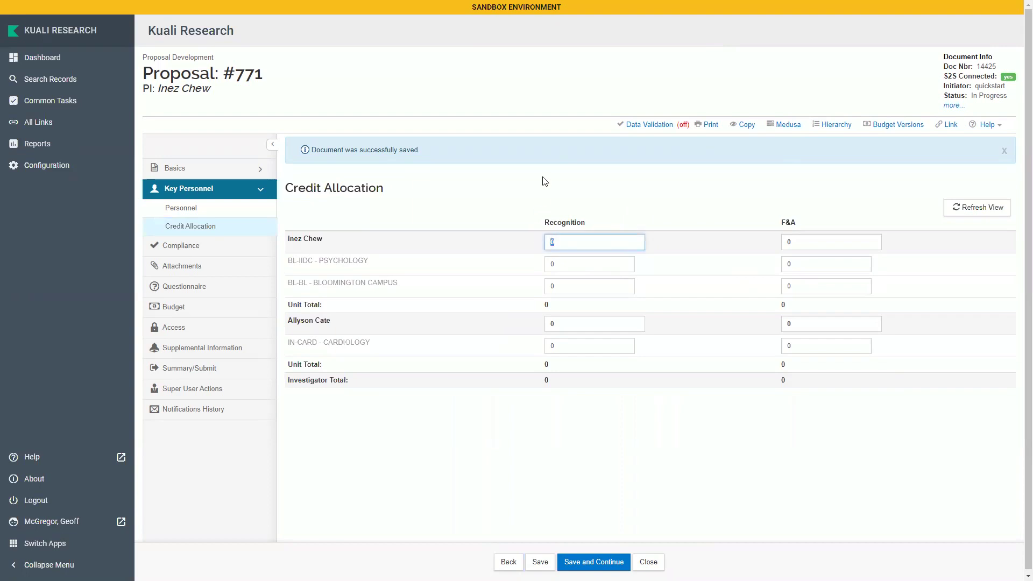
text(50)
key(Tab)
text(50)
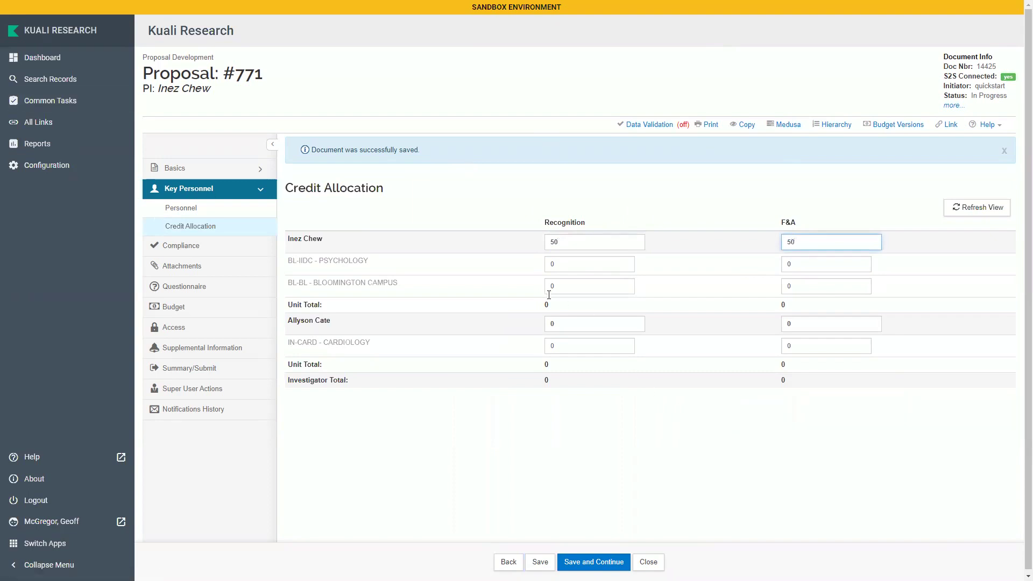
click(564, 321)
text(50)
key(Tab)
text(50)
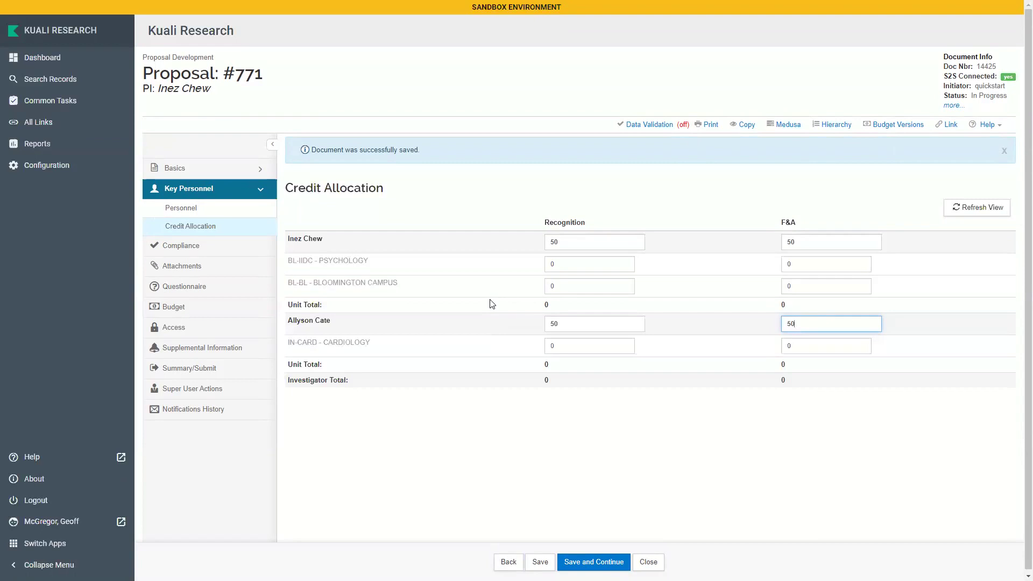
Split unit credit: BL-IIDC Psychology 75 recognition/90 F&A, BL-BL Bloomington 25/10
click(567, 264)
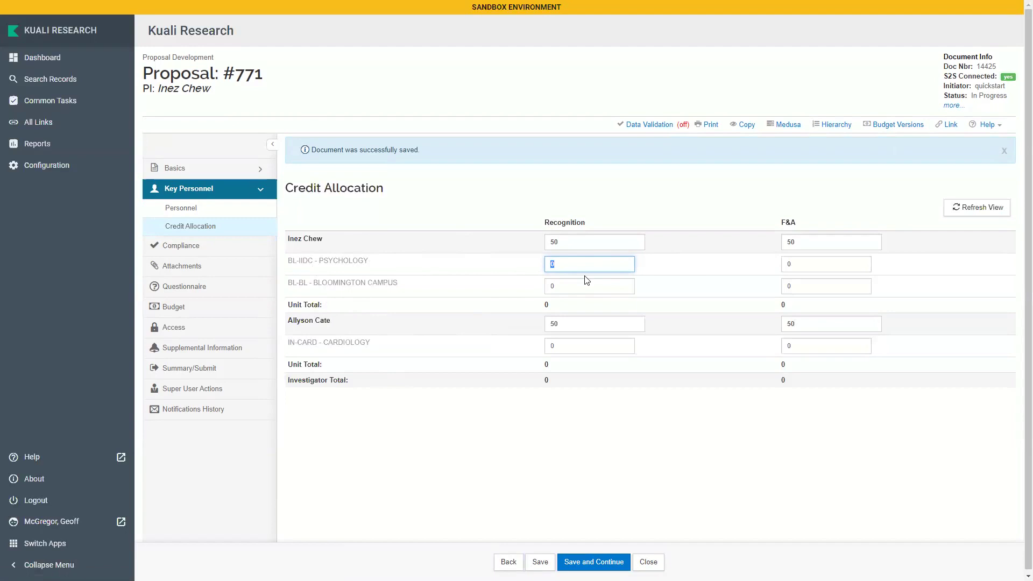
text(75)
click(560, 284)
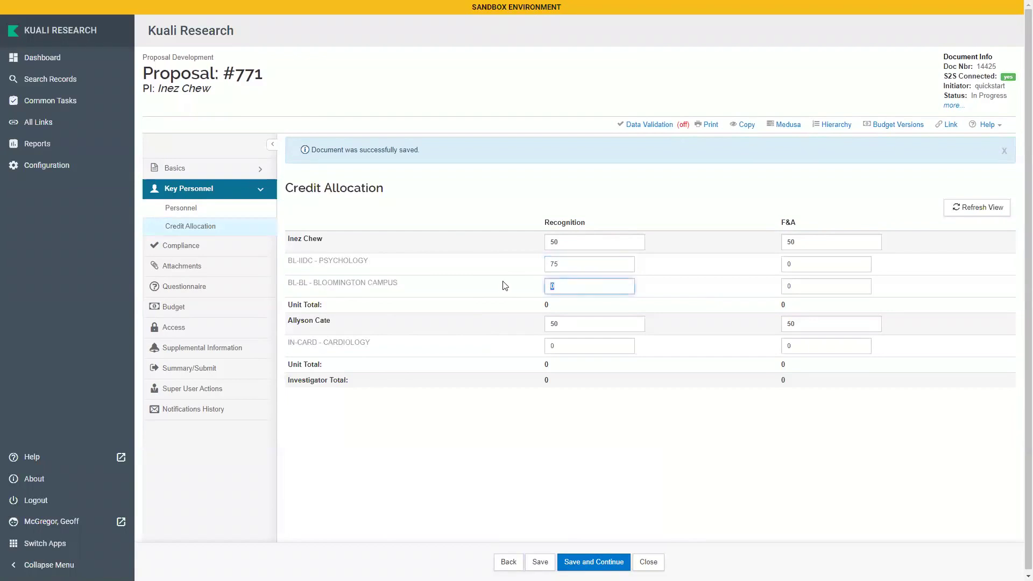
text(25)
click(800, 263)
text(90)
key(Tab)
text(1)
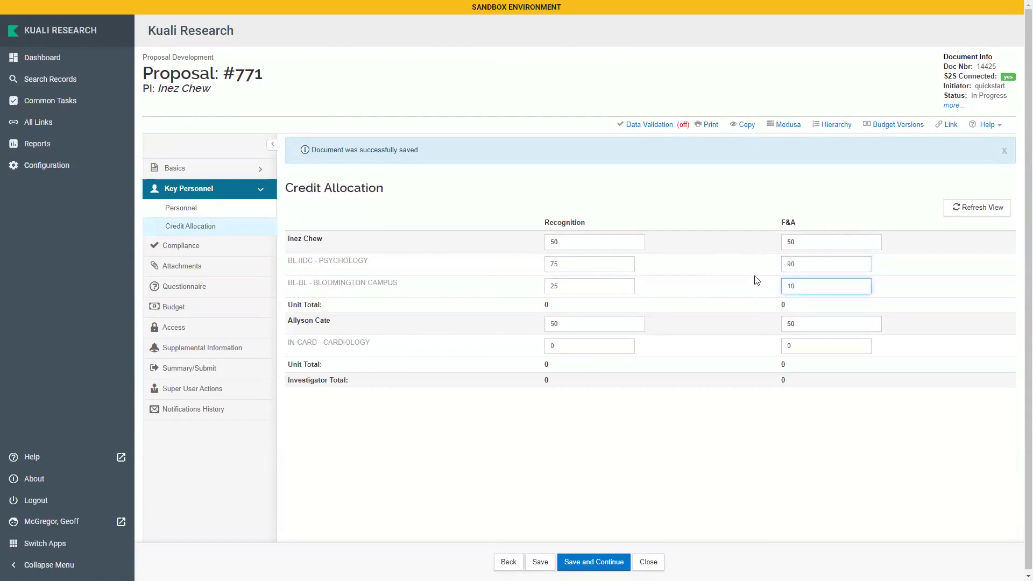
text(0)
Give IN-CARD Cardiology 100 recognition and 100 F&A, then go to Compliance
click(549, 346)
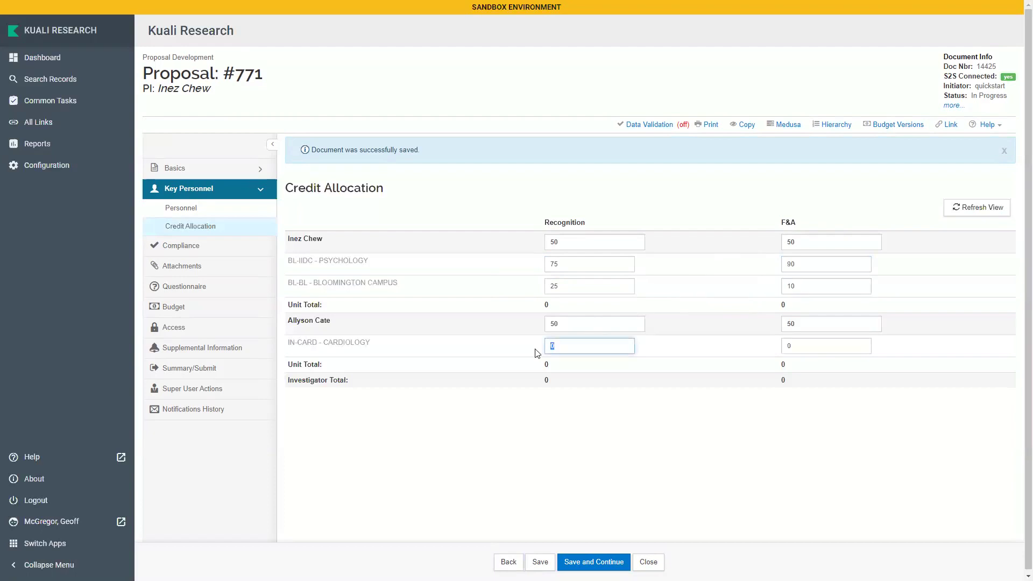
text(100)
key(Tab)
text(100)
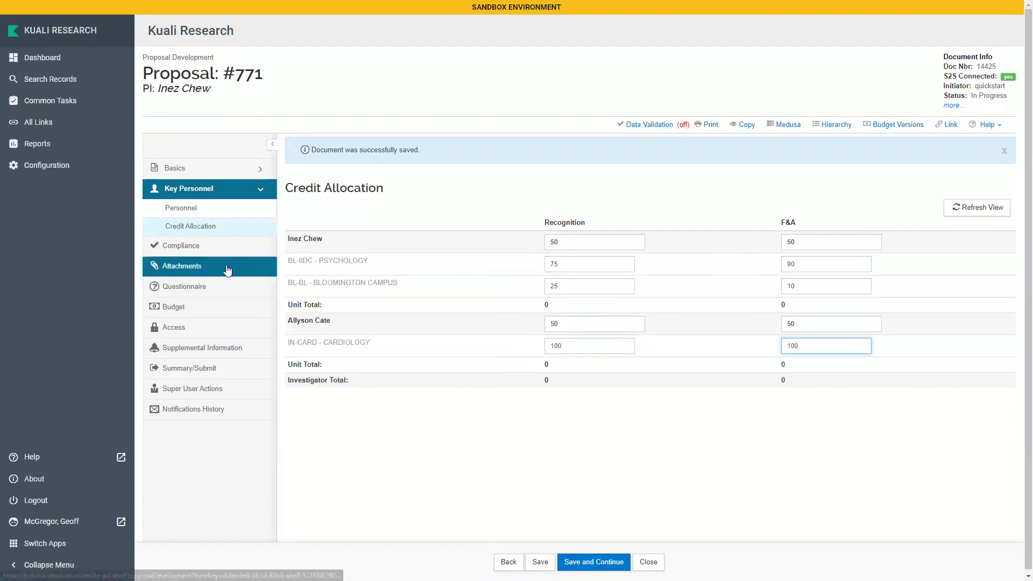
click(241, 246)
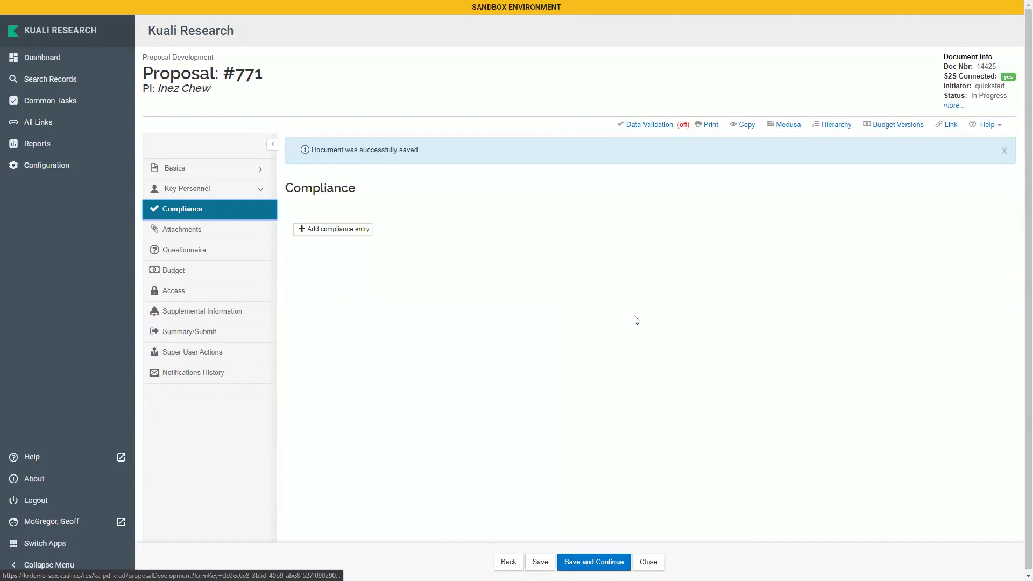
Add a Human Subjects compliance entry with approval status Not yet applied
click(356, 230)
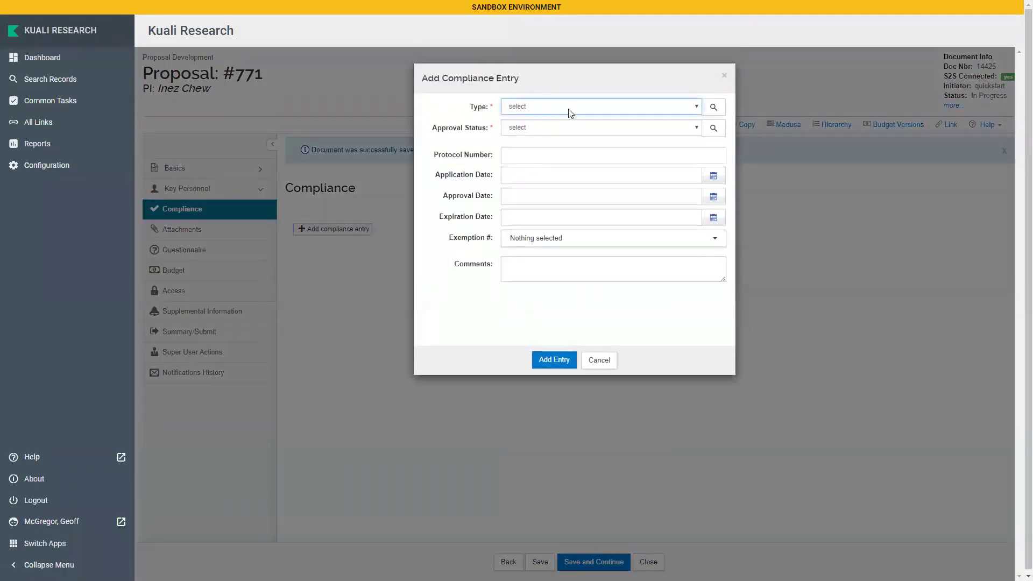
click(571, 113)
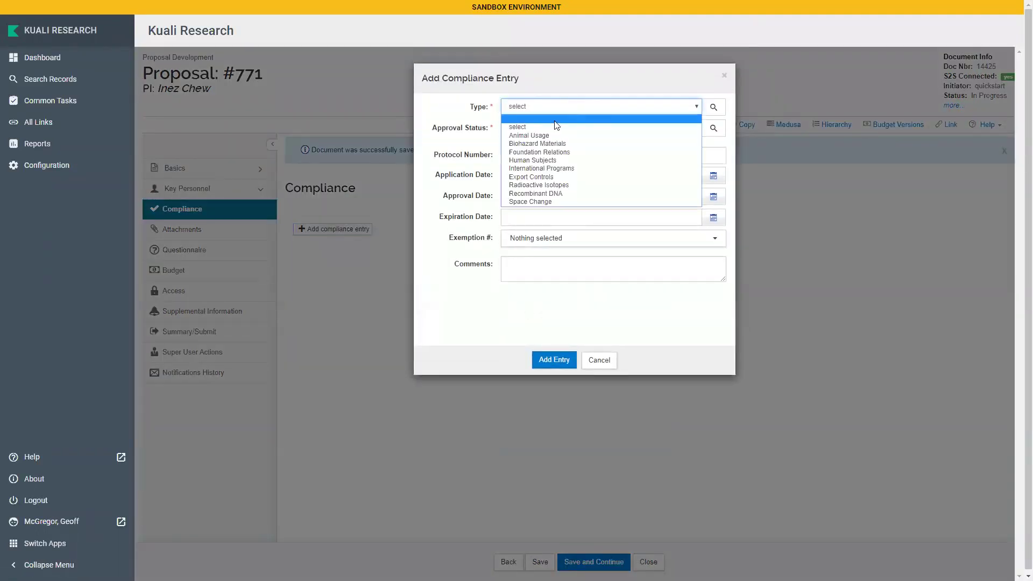
click(552, 160)
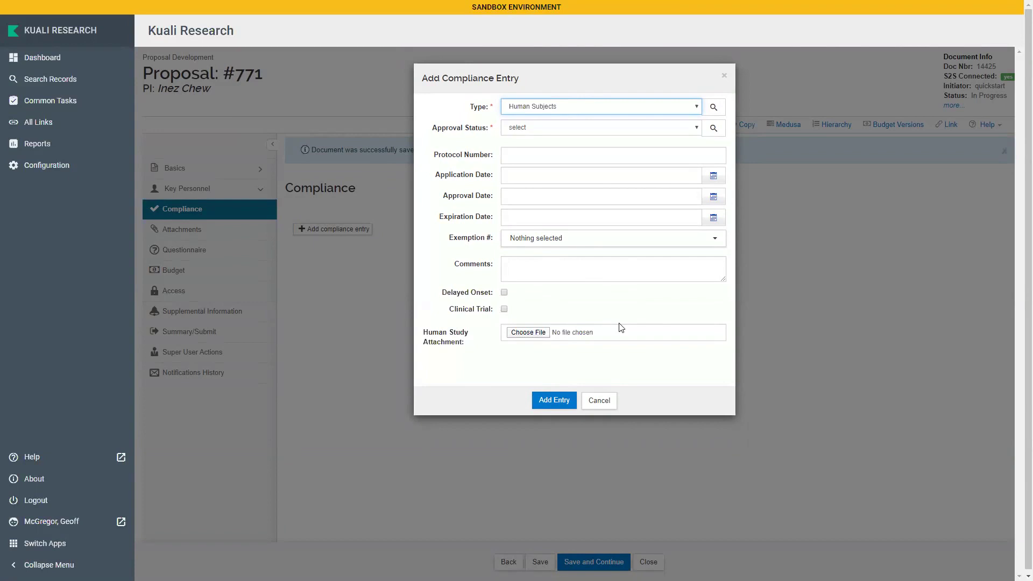
click(524, 134)
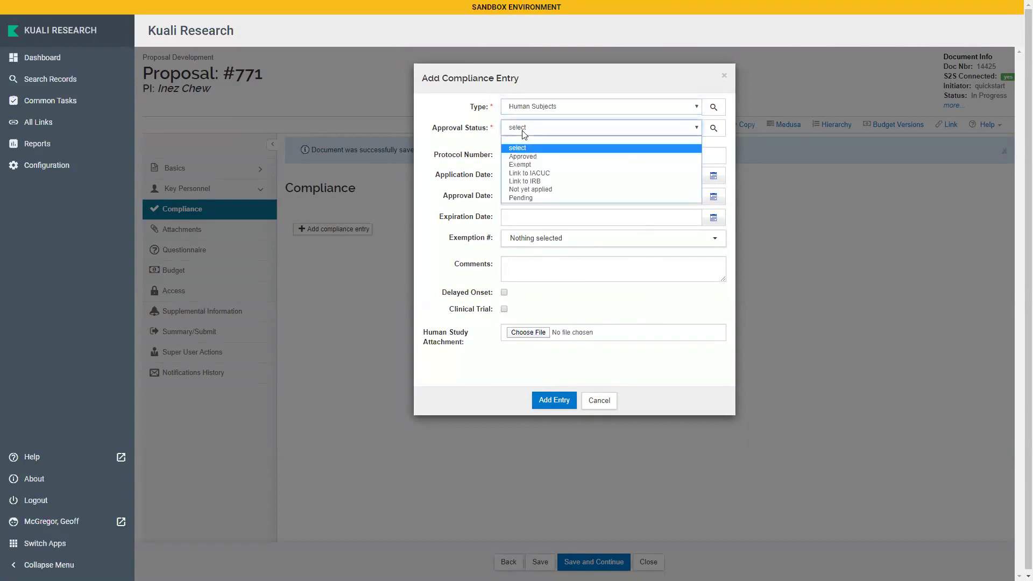
click(544, 189)
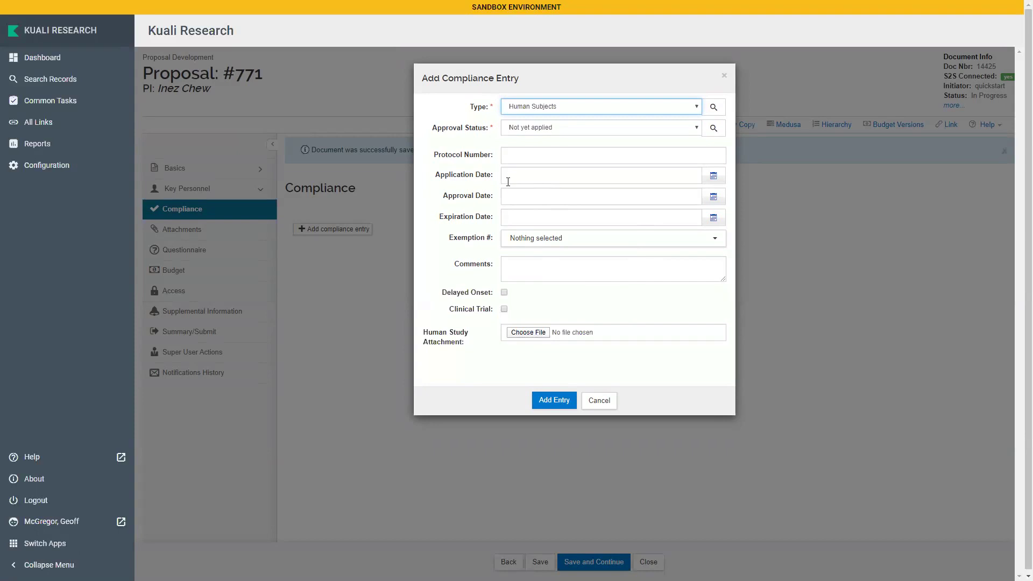
click(564, 398)
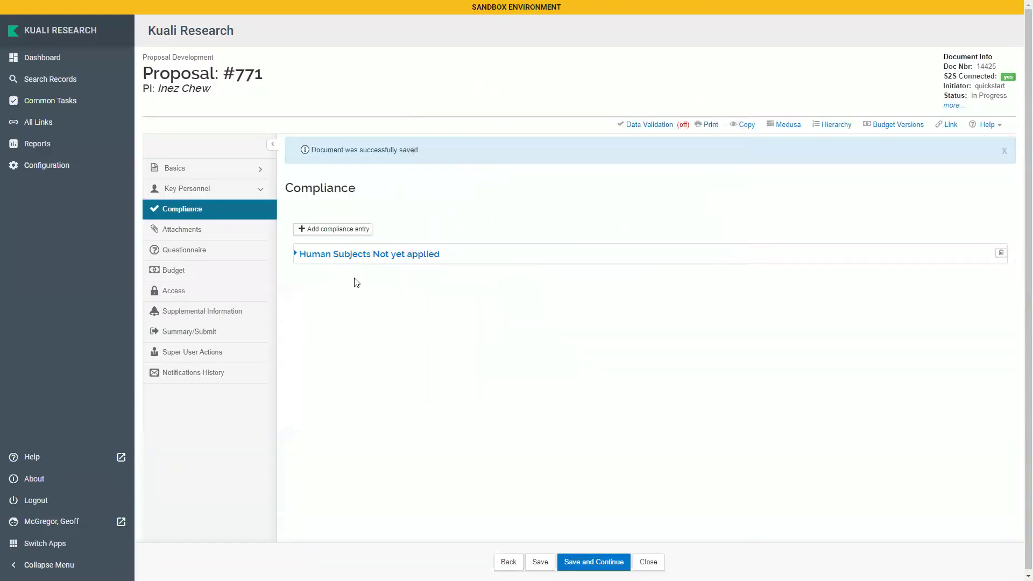
Expand the new Human Subjects entry to review it, then go to Attachments
click(307, 255)
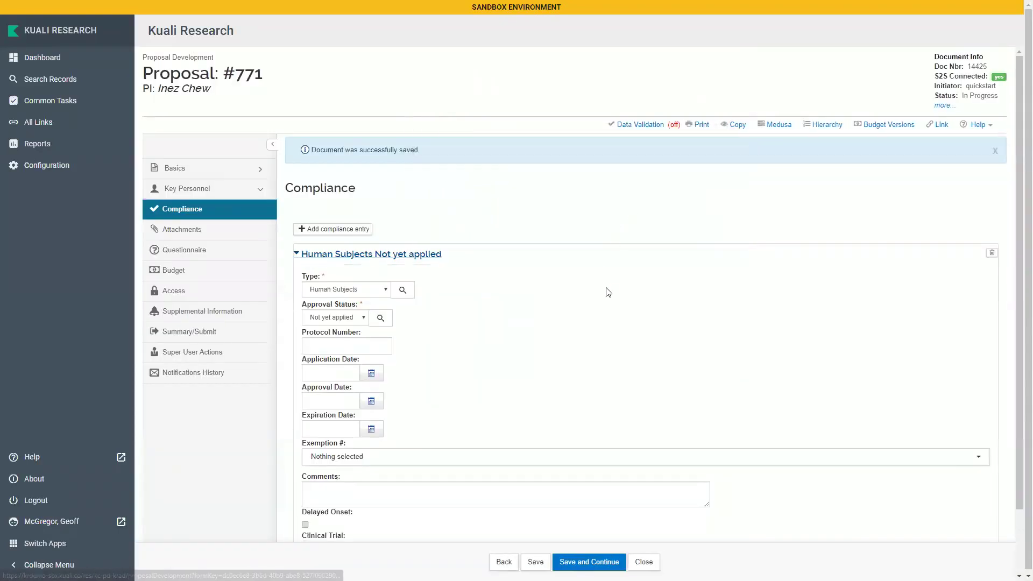
scroll(609, 292, down, 2)
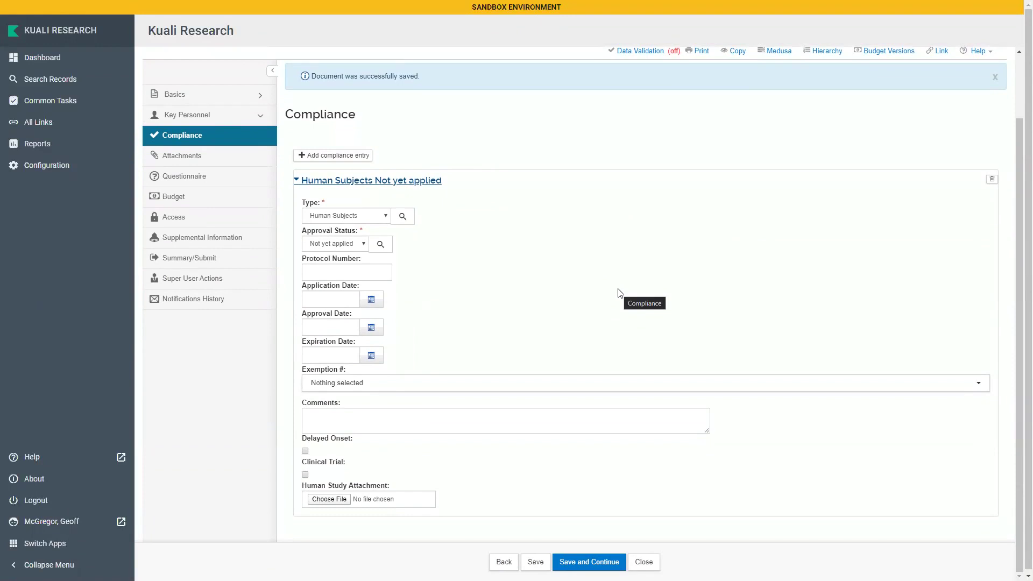
scroll(618, 293, up, 2)
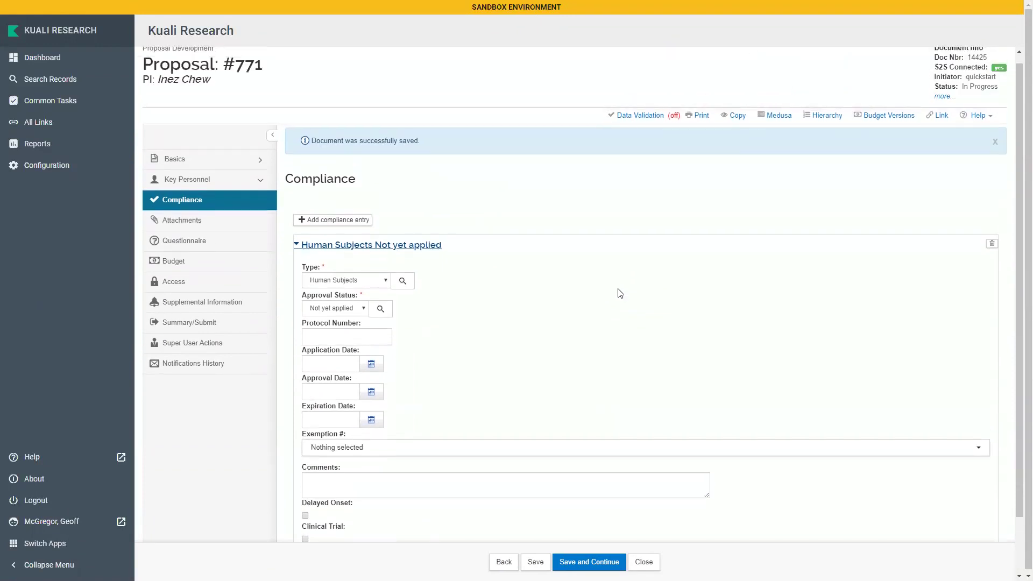
click(241, 243)
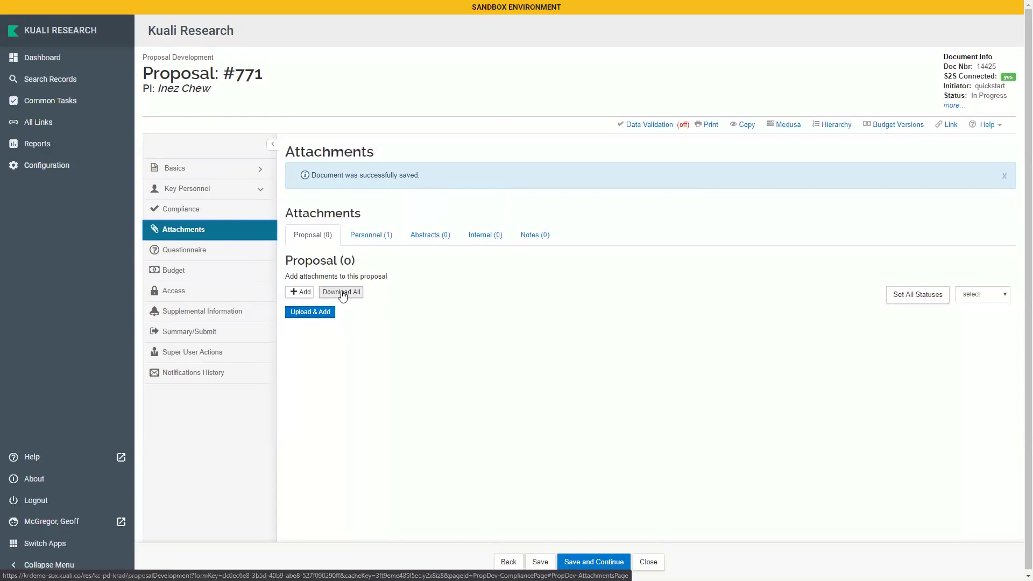
Start a new proposal attachment of type Narrative with status Complete
click(300, 293)
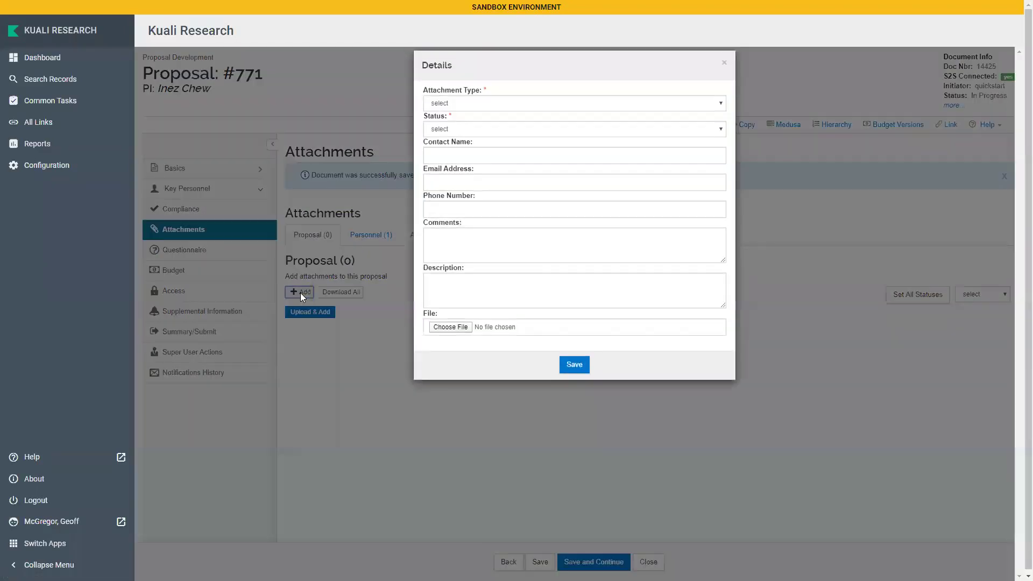
click(491, 117)
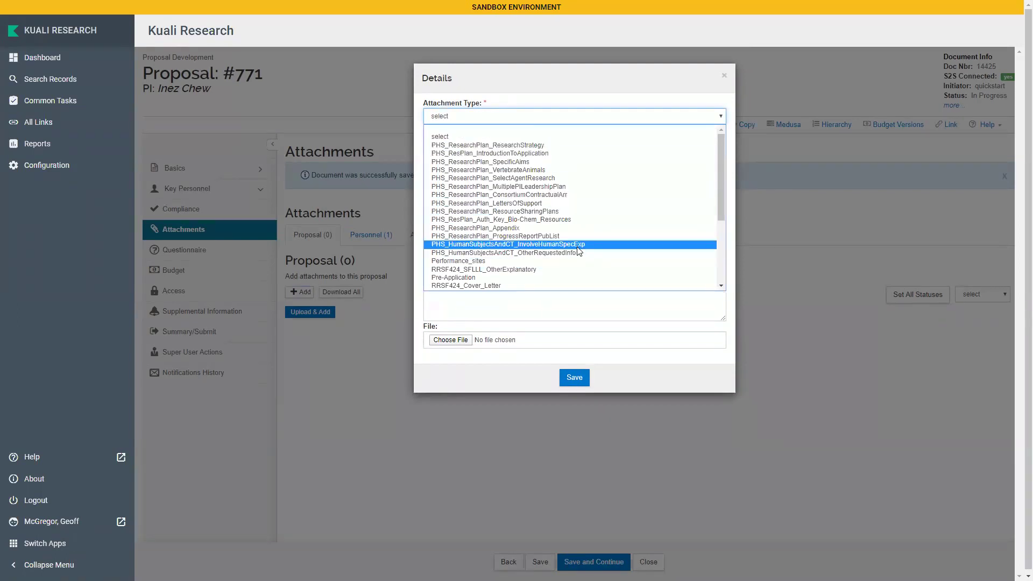
scroll(608, 232, down, 4)
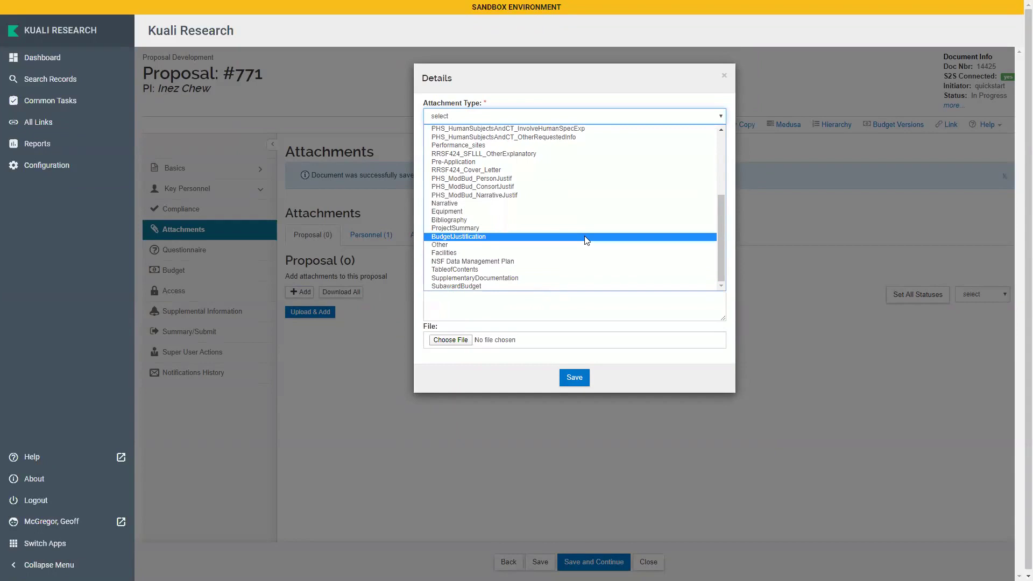
click(563, 203)
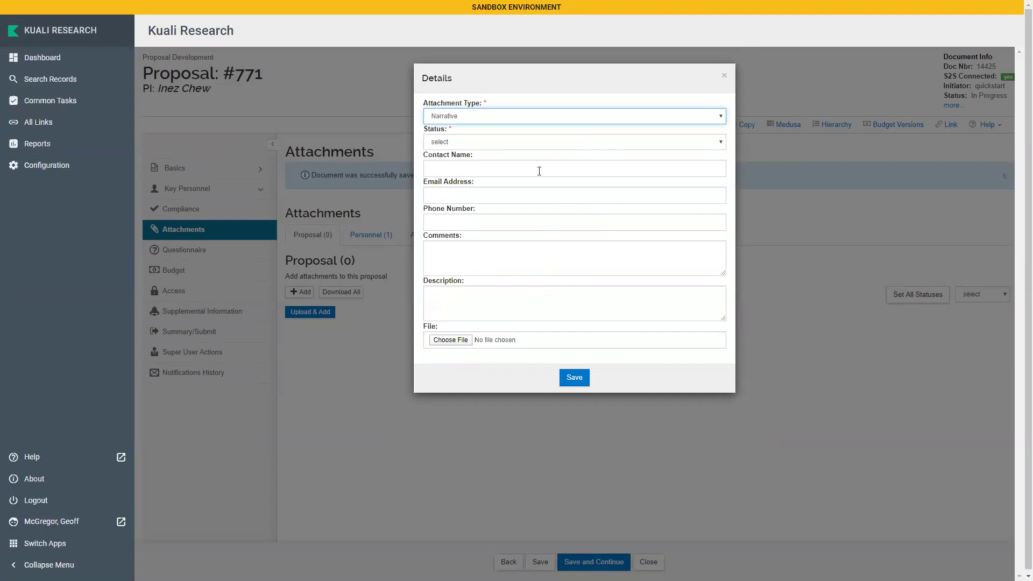
click(485, 143)
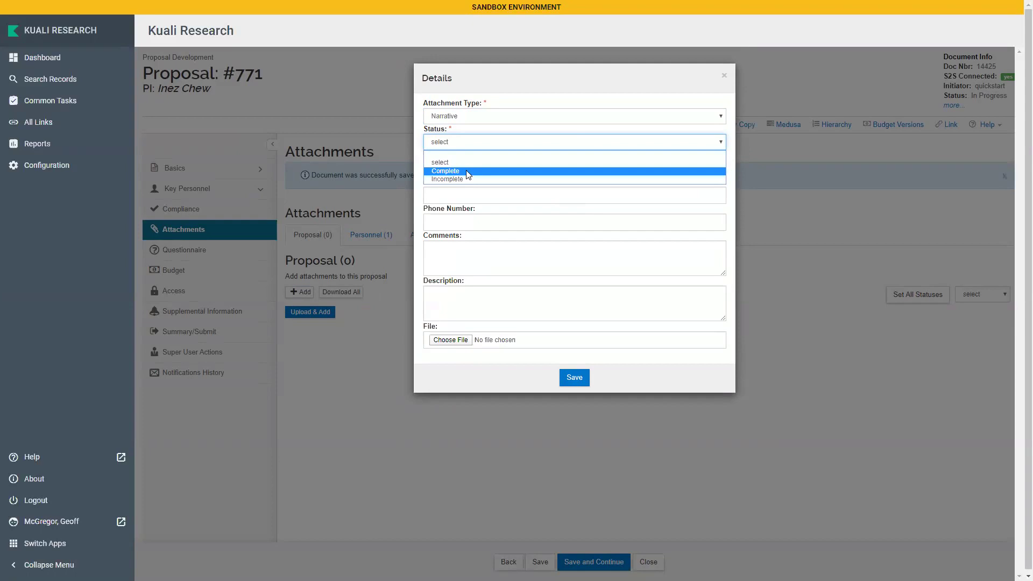
click(467, 172)
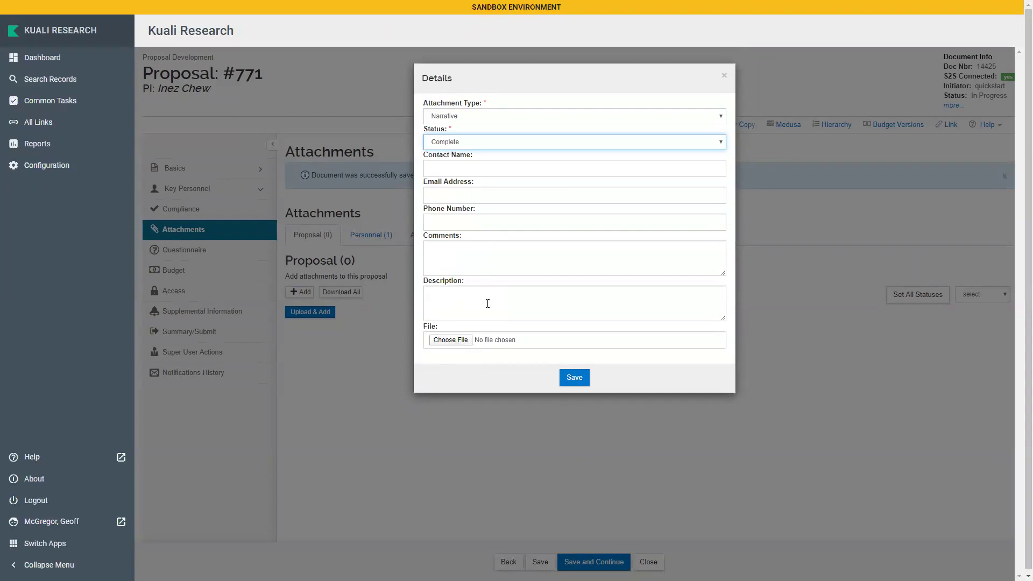
Upload DemoAttachment.pdf as the file and save the attachment
click(437, 339)
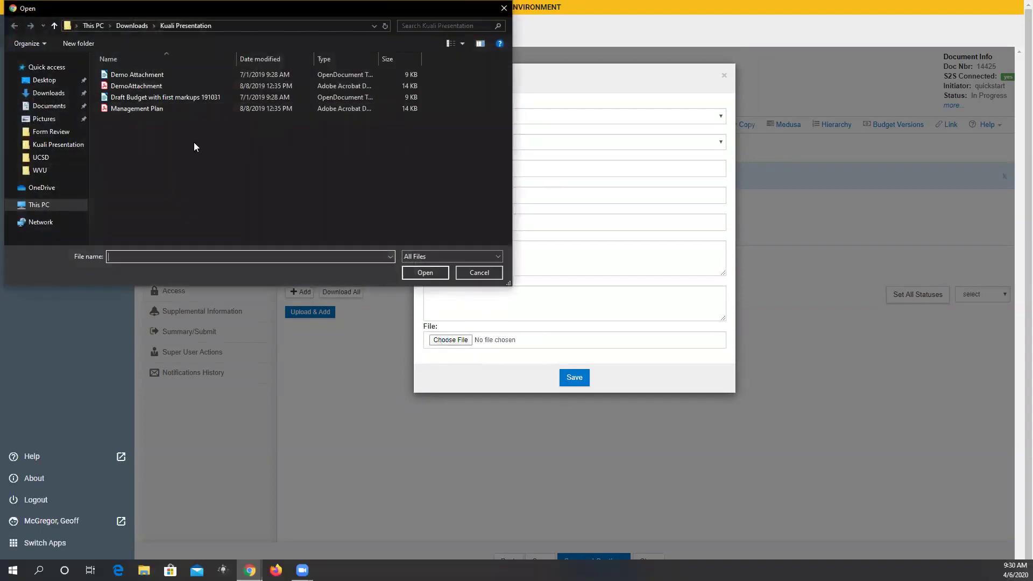
double_click(150, 86)
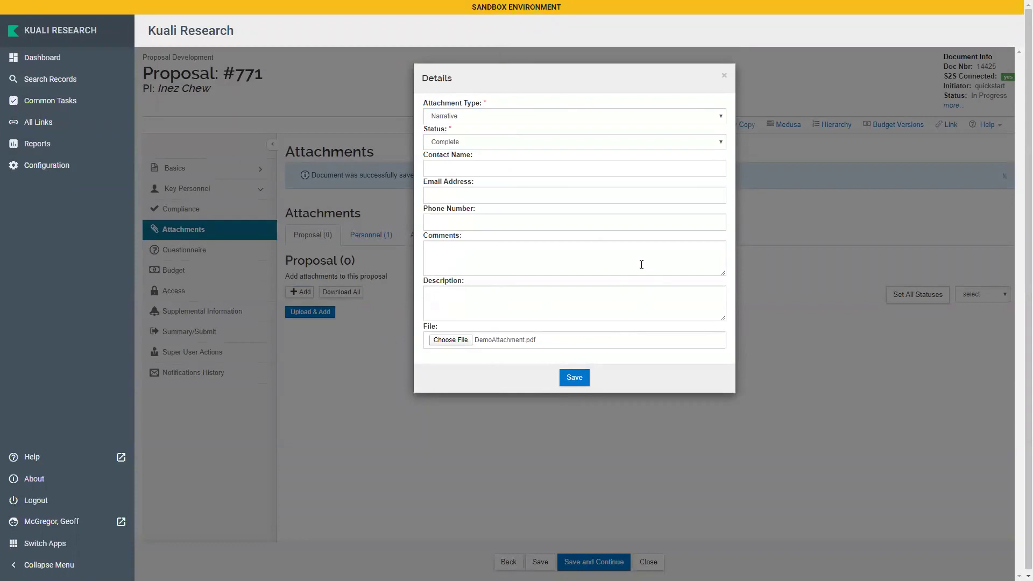
click(574, 377)
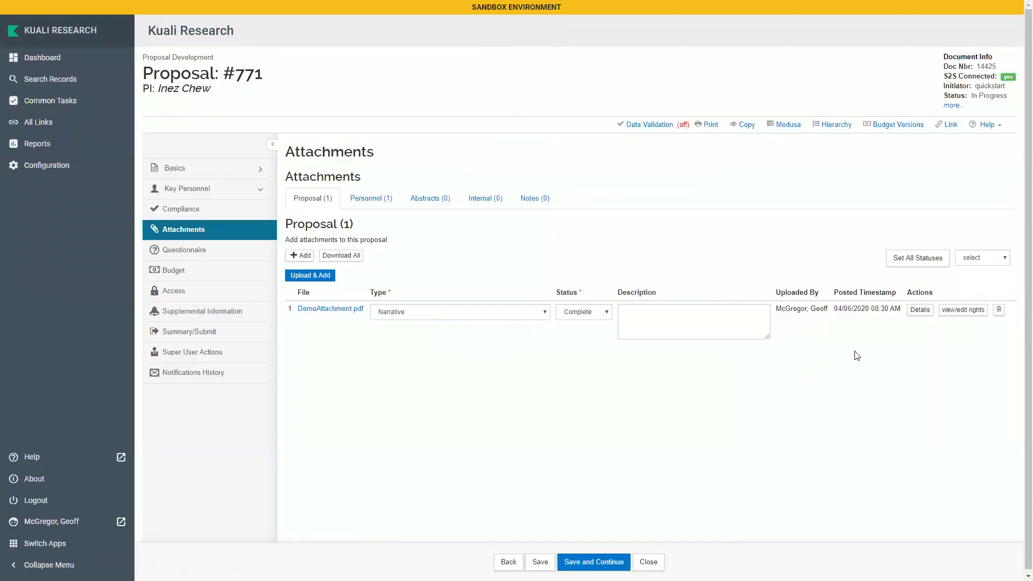
Review DemoAttachment.pdf's details without changes, then show the Personnel attachments list
click(919, 310)
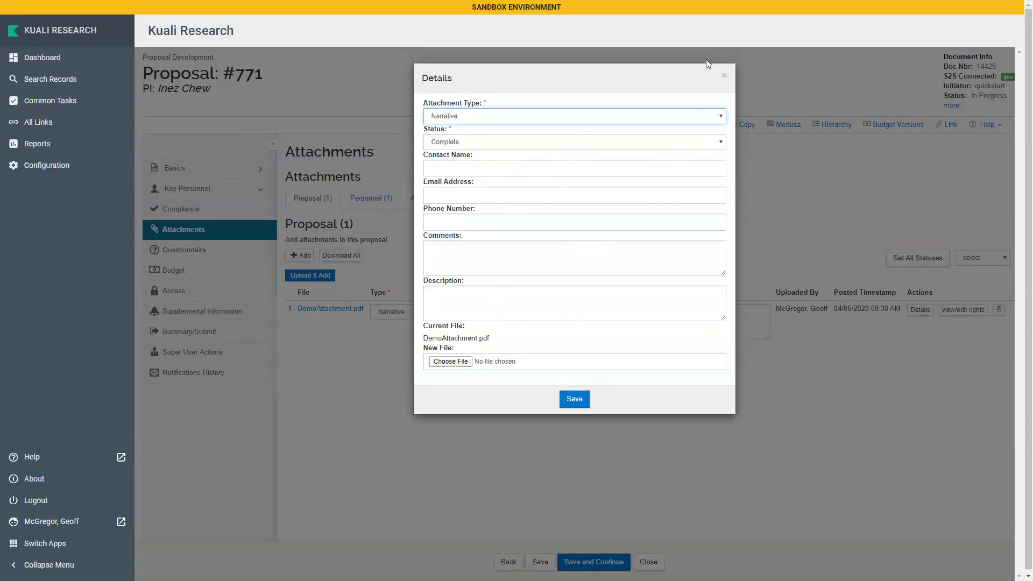
click(725, 77)
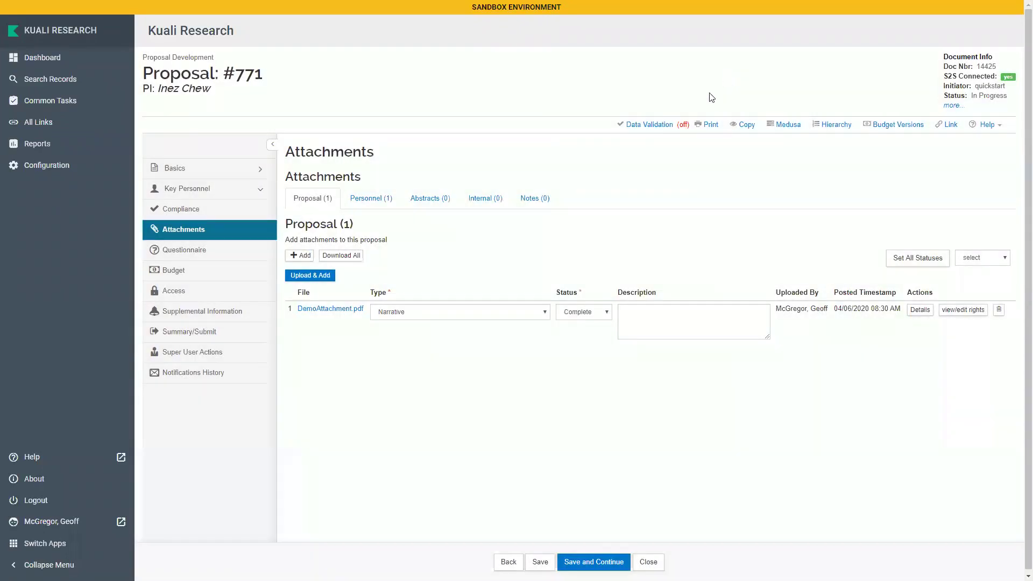
click(375, 209)
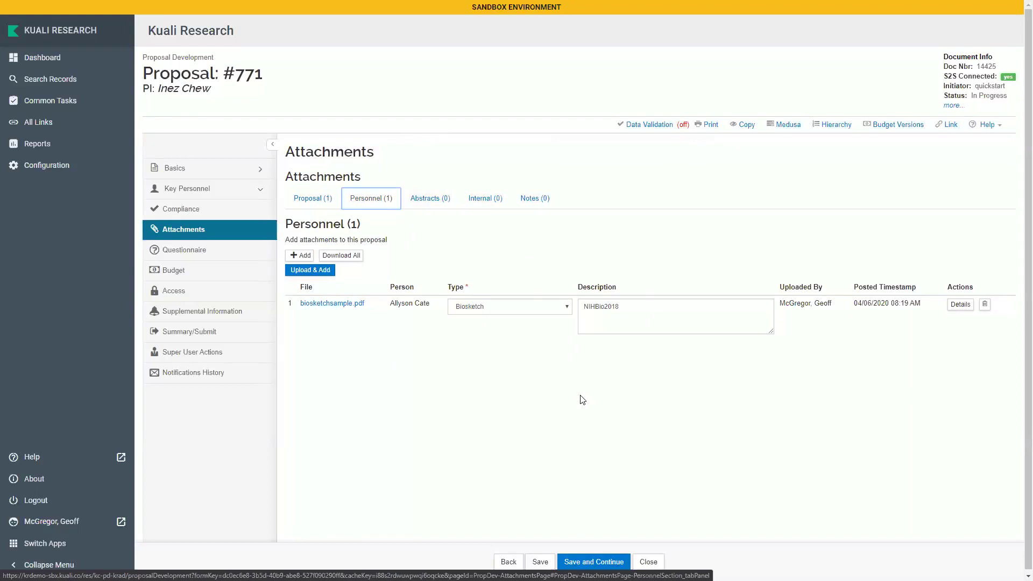
Add an Equipment abstract reading 'I can include text of this abstract directly in the documen', then view Internal
click(438, 200)
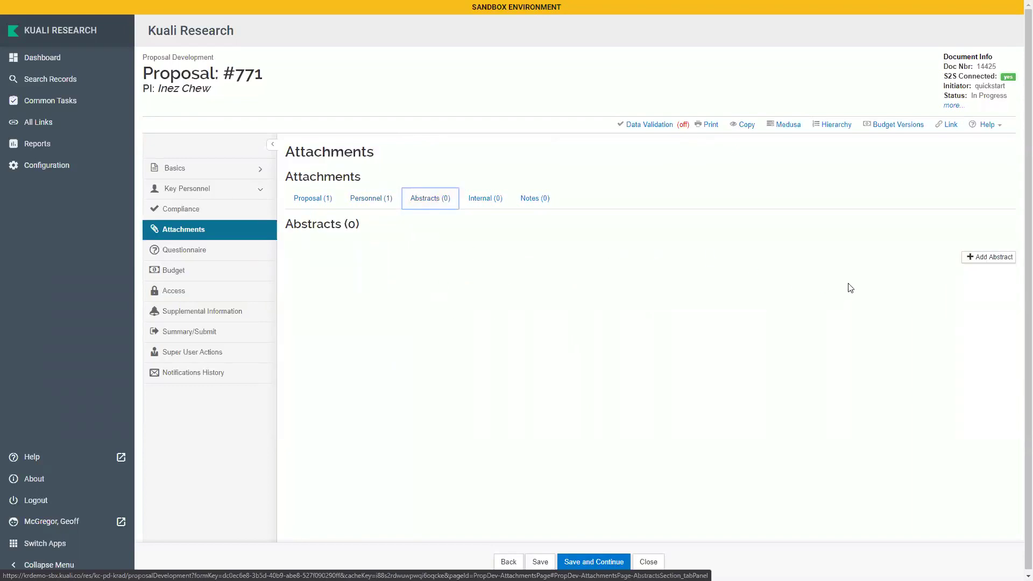
click(1003, 262)
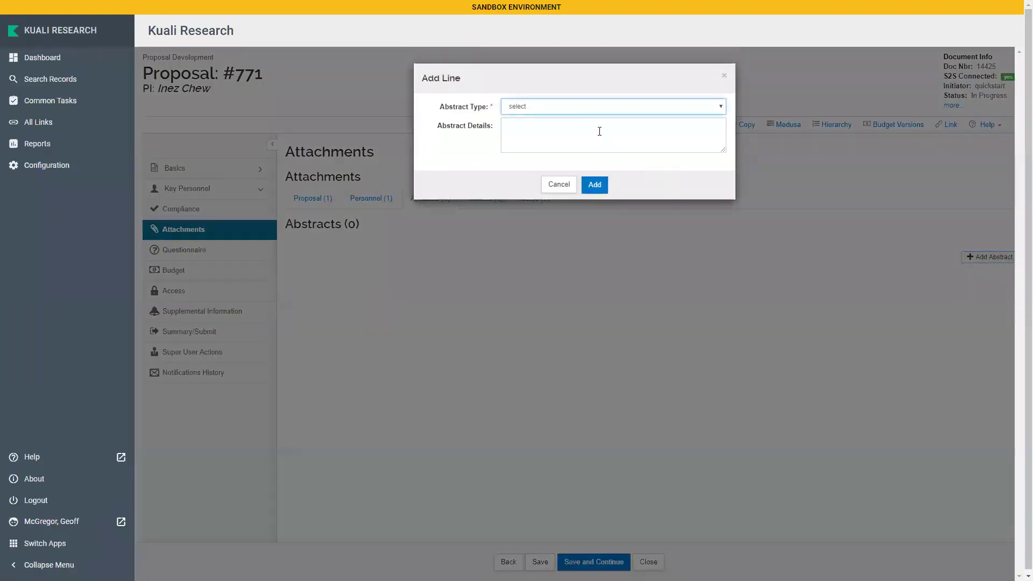
click(572, 110)
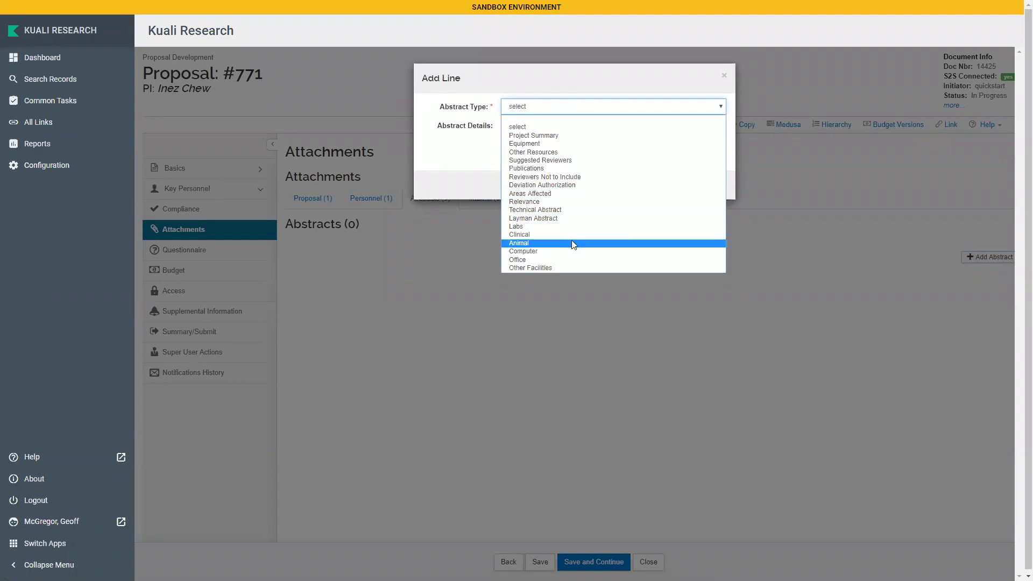
click(565, 144)
click(565, 146)
text(I can inc)
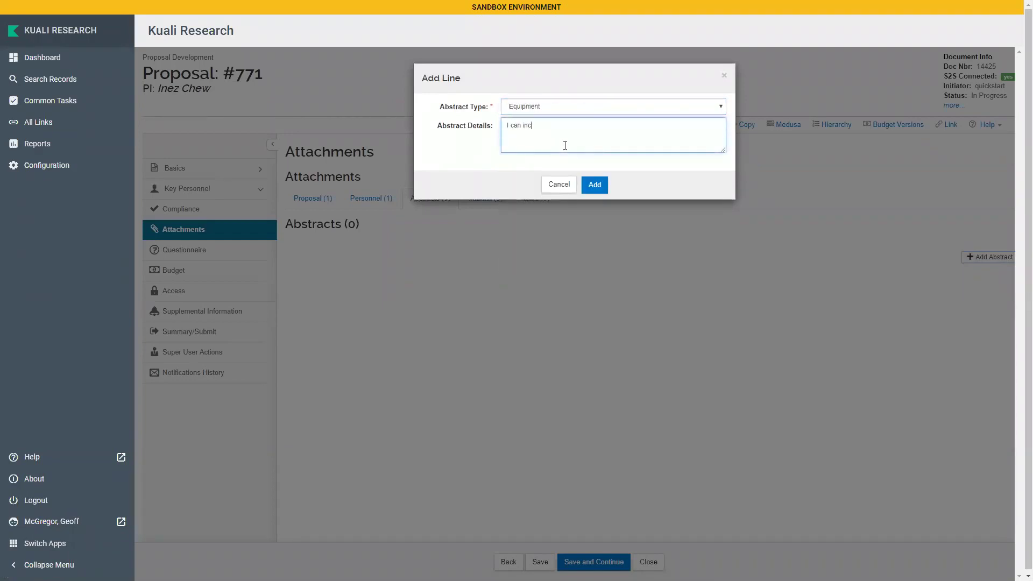
text(lude text of this abstract directly in the document.)
click(595, 185)
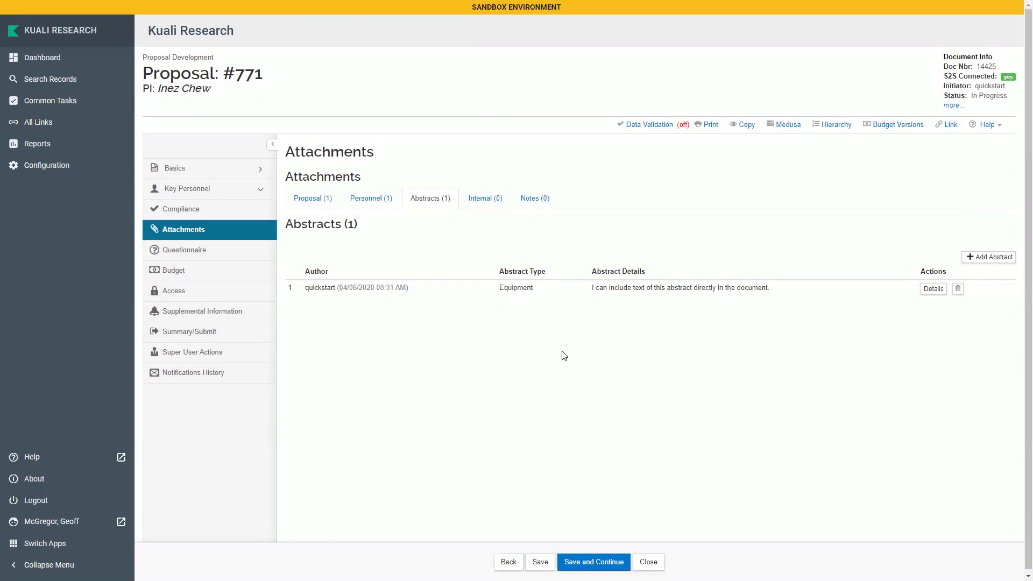
click(485, 199)
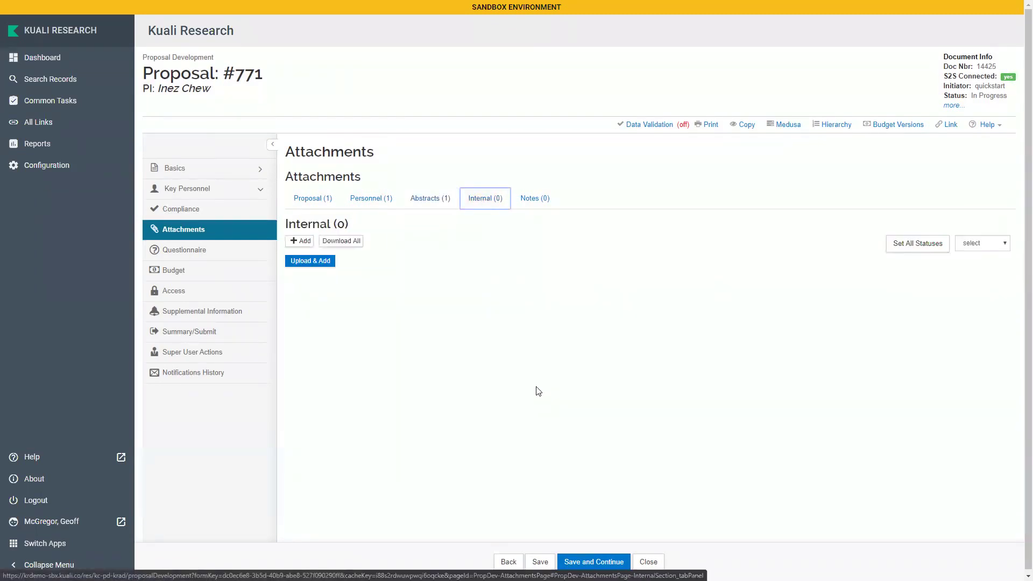
Browse internal attachment types without adding one, then show the empty Notes list
click(307, 243)
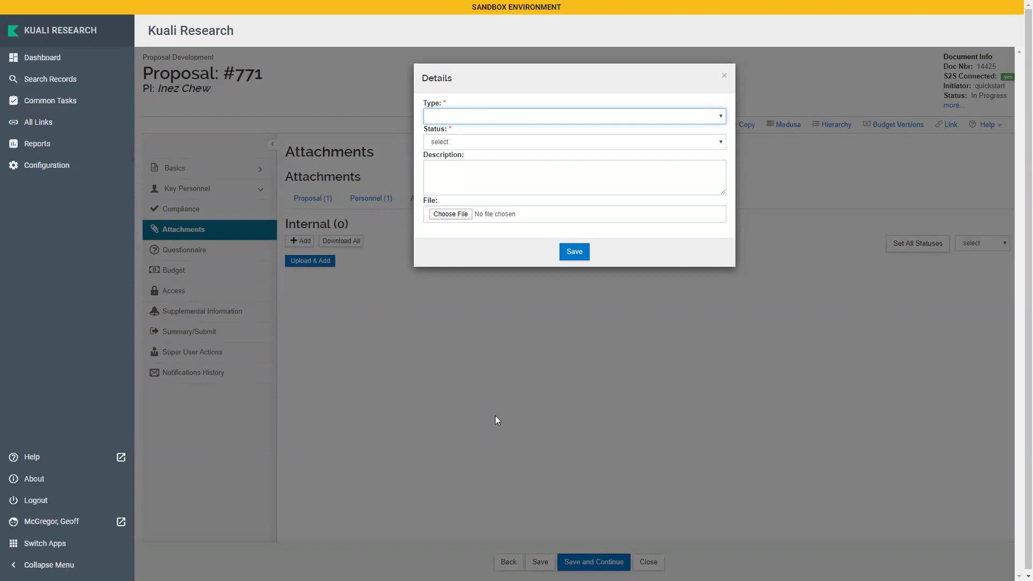
click(448, 115)
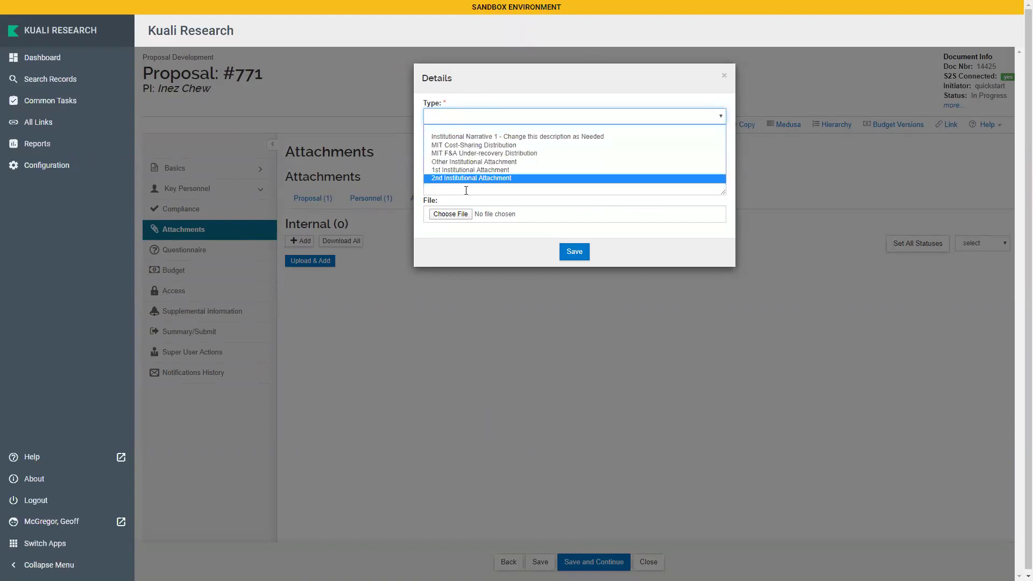
click(489, 118)
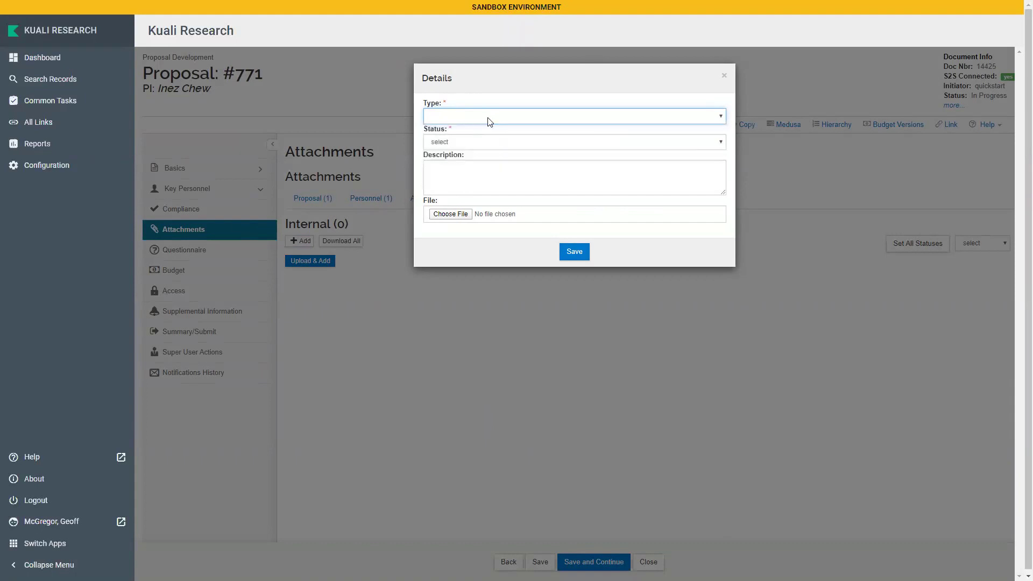
click(724, 78)
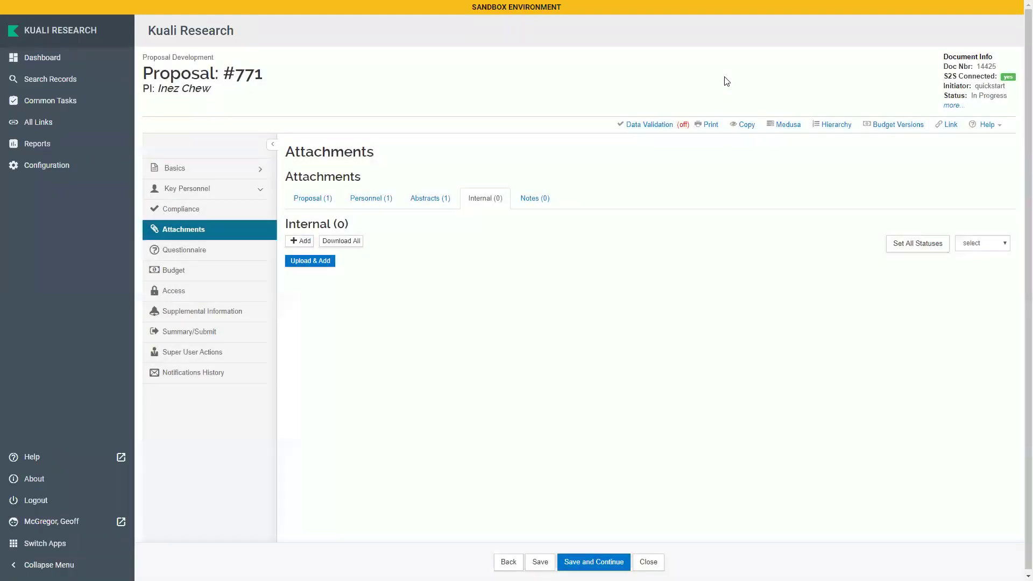
click(547, 202)
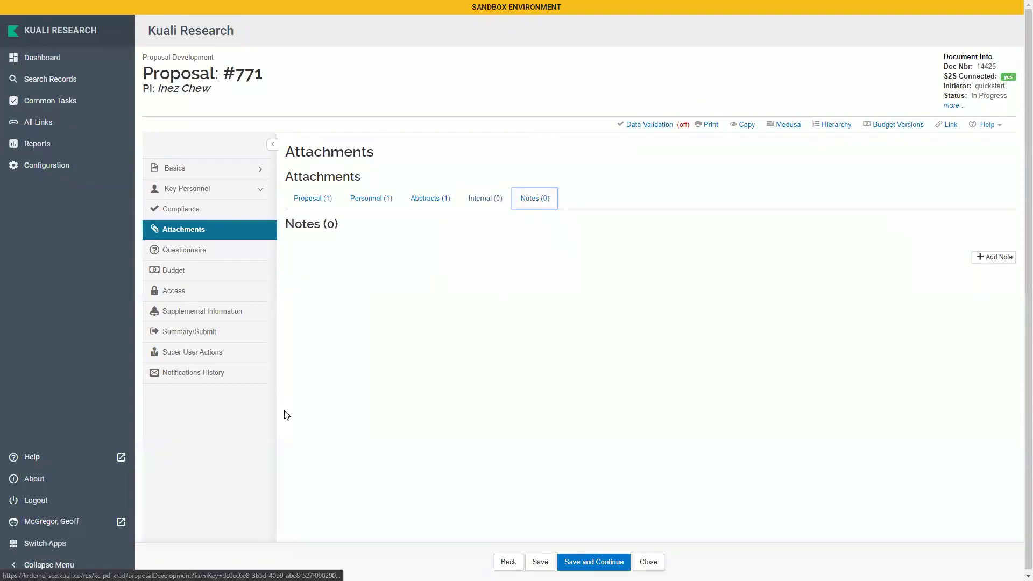
Add note 'Here is an example subject' reading 'Here is my note on this proposal.'
click(981, 258)
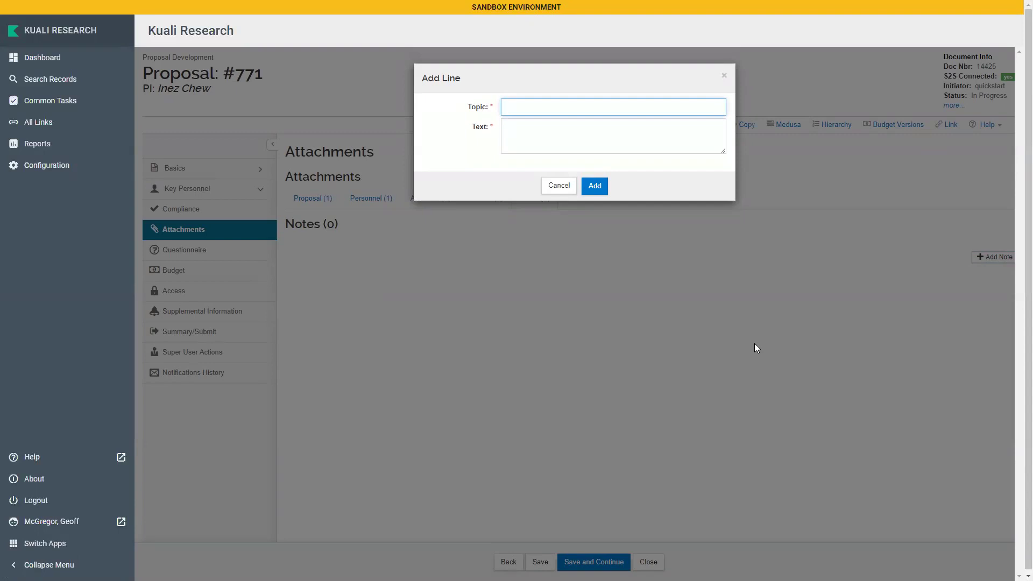
text(Here is an example subject)
key(Tab)
text(Here is my note on this proposal.)
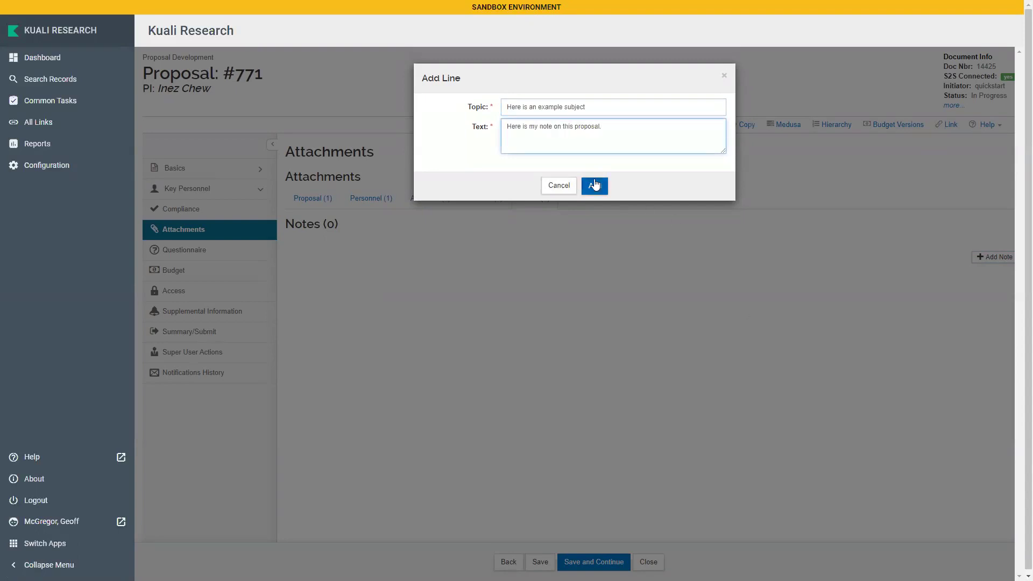
click(594, 185)
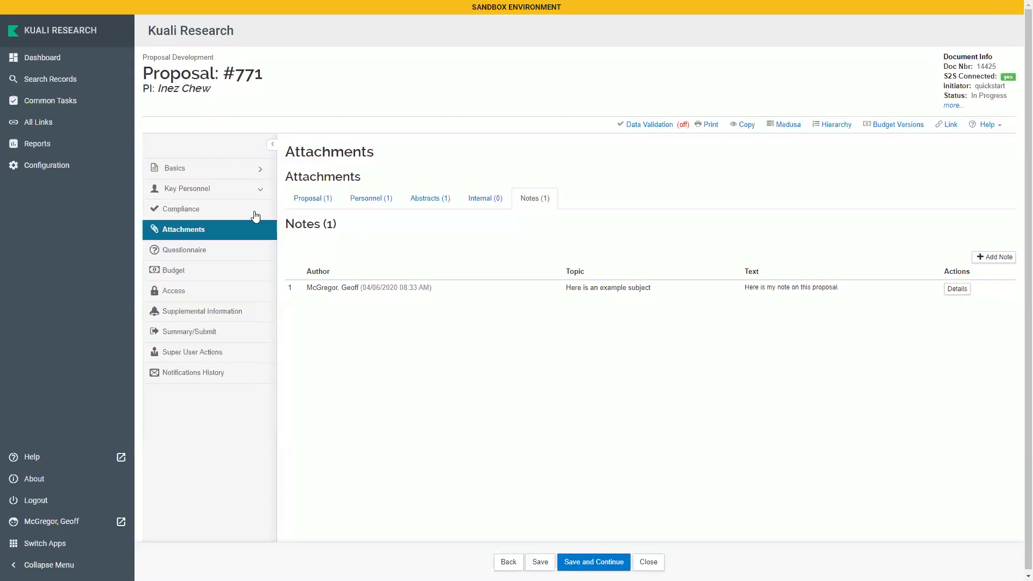
click(204, 258)
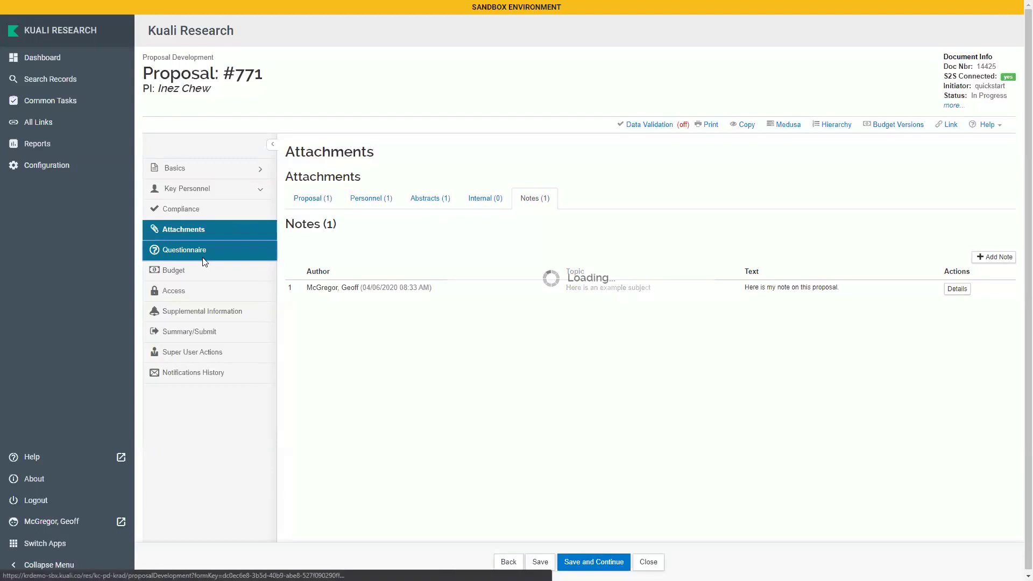
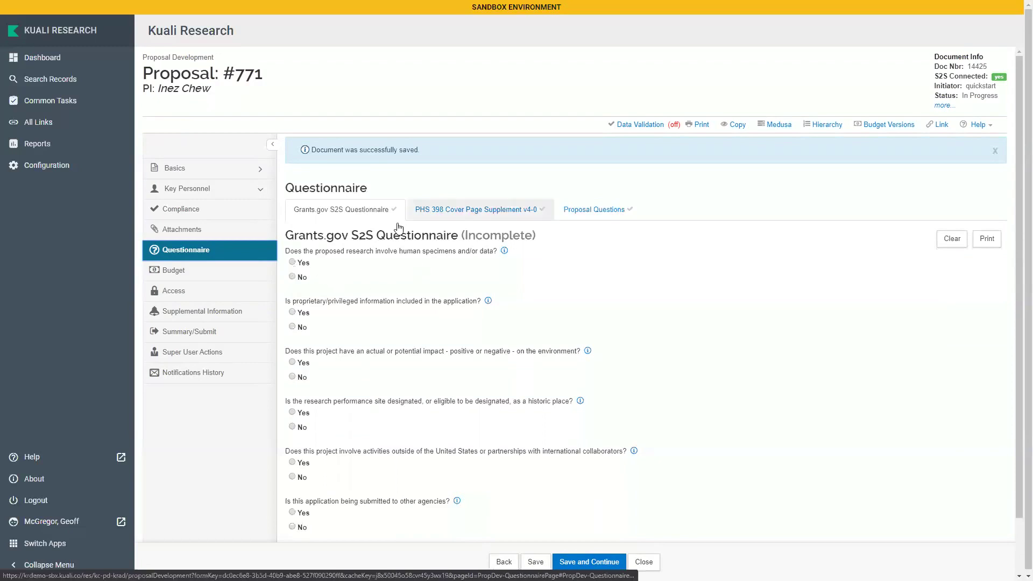
Answer Yes on human specimens and No on proprietary info, environment, historic places, international, other agencies and EO 12372
click(292, 263)
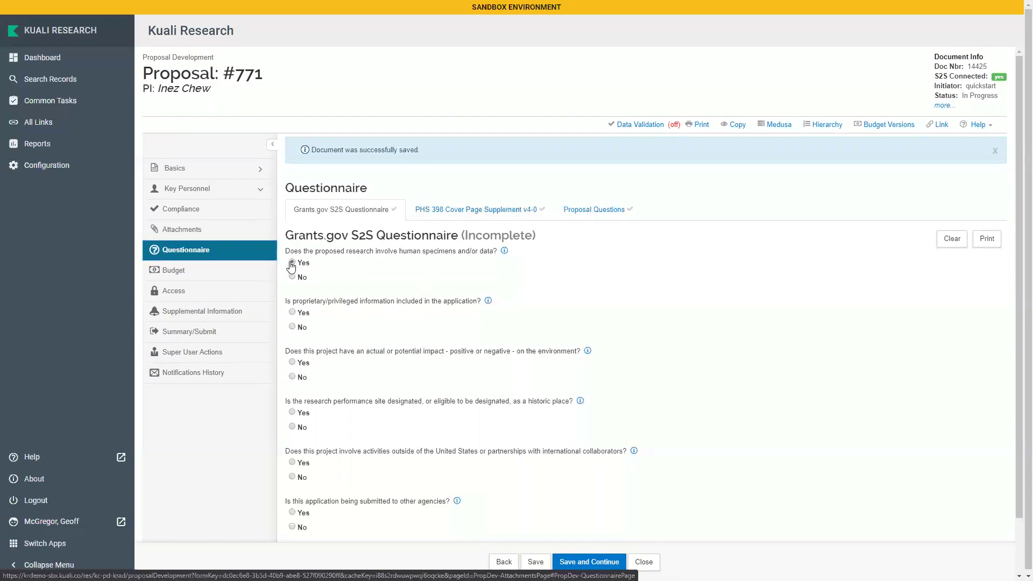
click(292, 327)
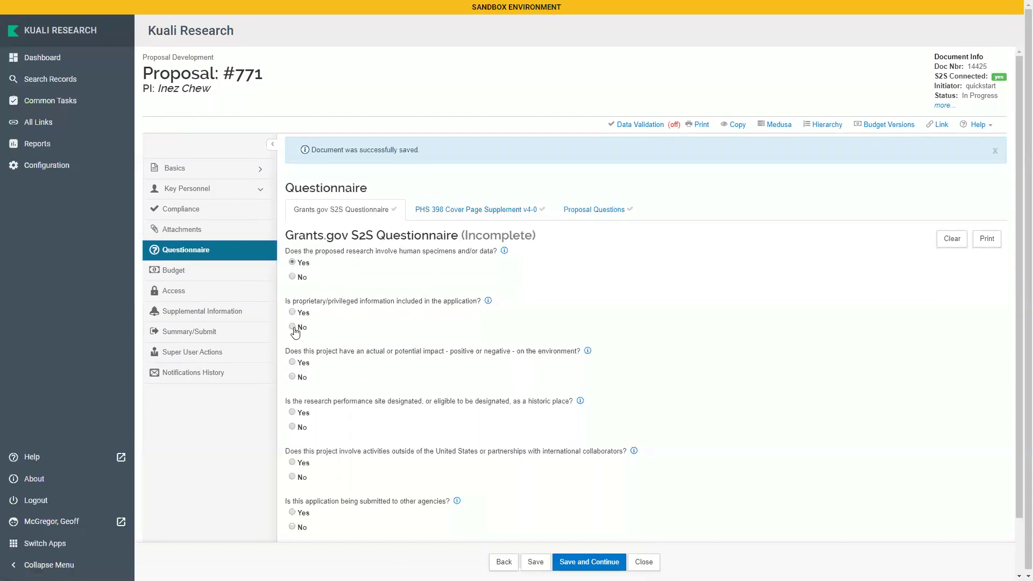
click(292, 376)
click(292, 427)
scroll(395, 405, down, 1)
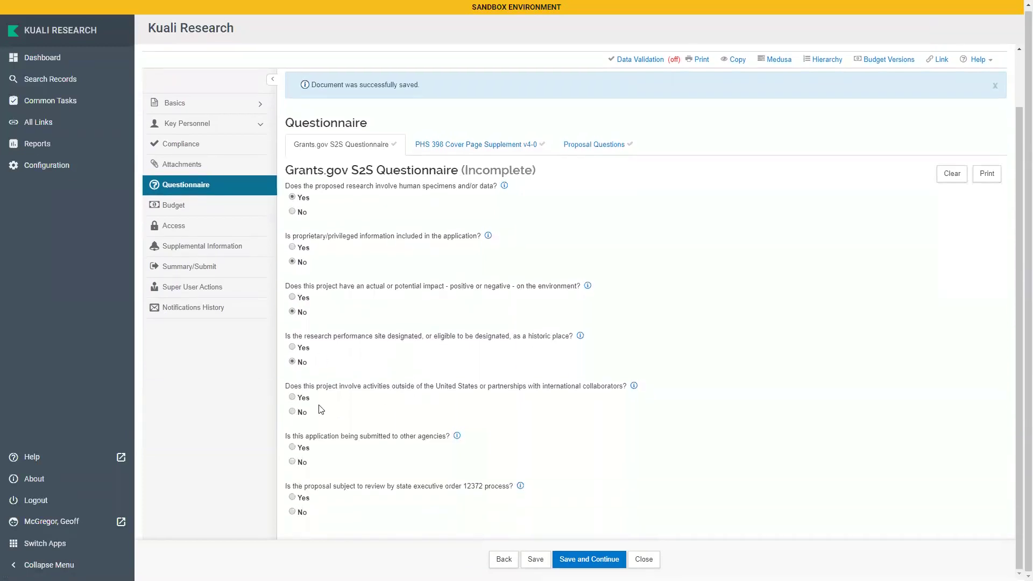
click(292, 422)
click(292, 472)
click(292, 497)
scroll(323, 484, down, 1)
click(292, 479)
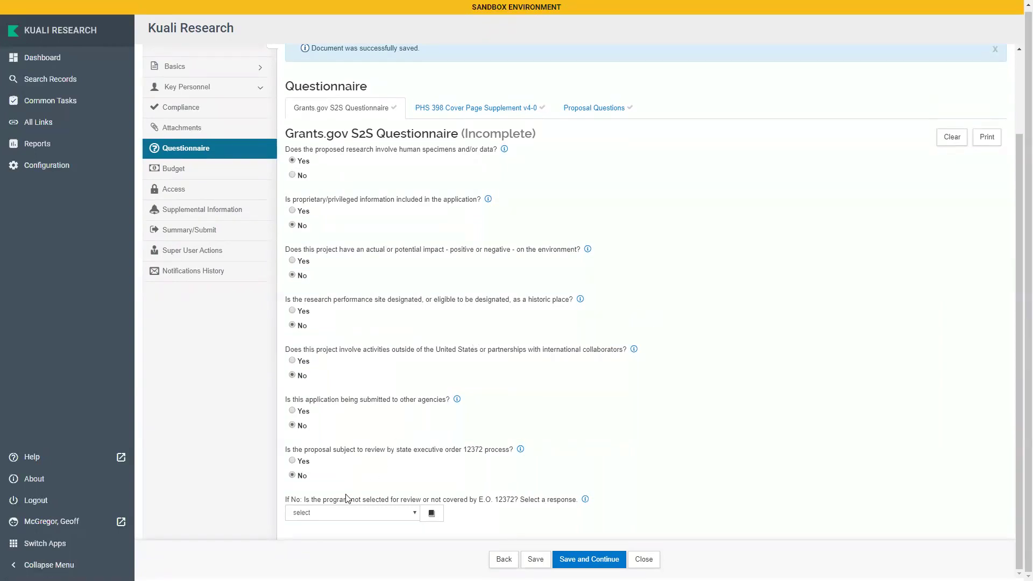
Set the EO 12372 follow-up answer to 'Program not covered by EO 12372'
click(330, 514)
click(408, 448)
click(358, 512)
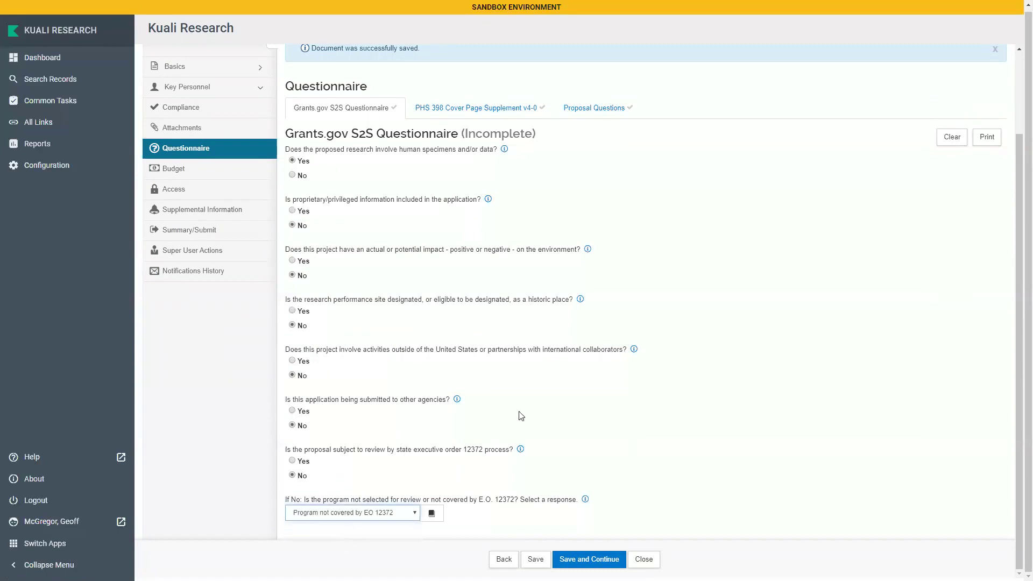
scroll(521, 413, up, 2)
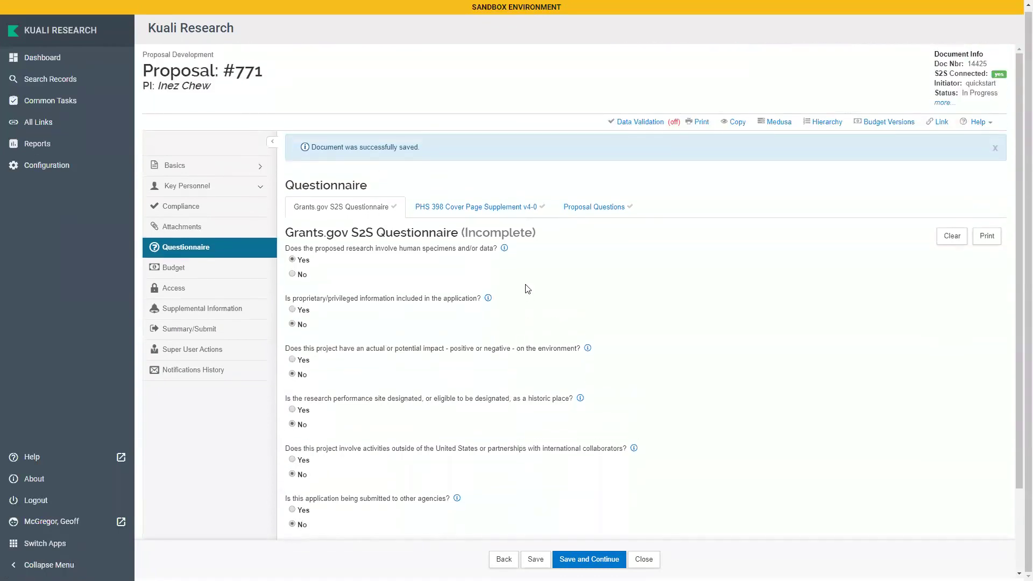
Answer Proposal Questions: Yes for human subjects; No for animals, radioactive, hazardous, biological agents, copyright, building modifications
click(595, 207)
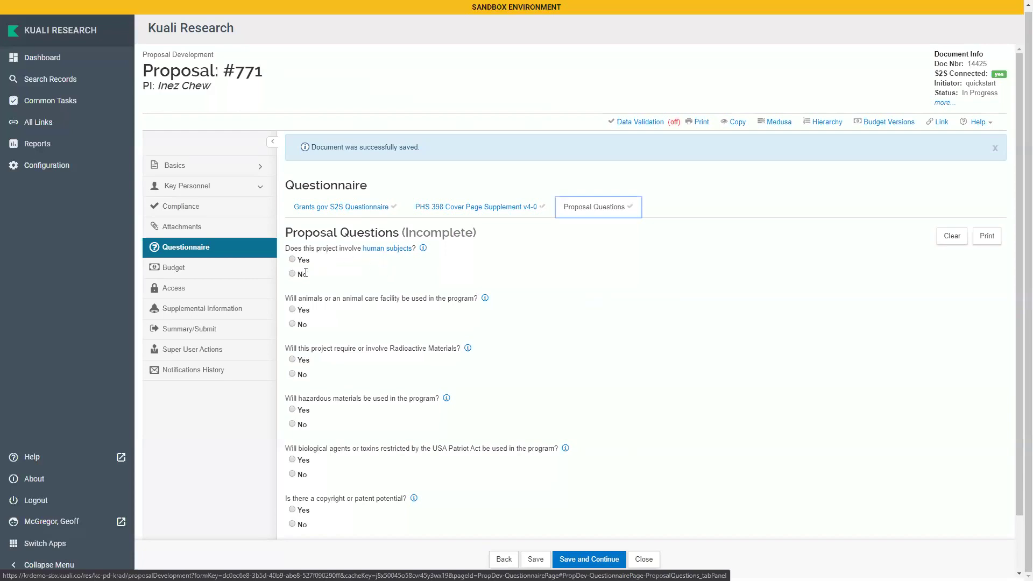
click(292, 260)
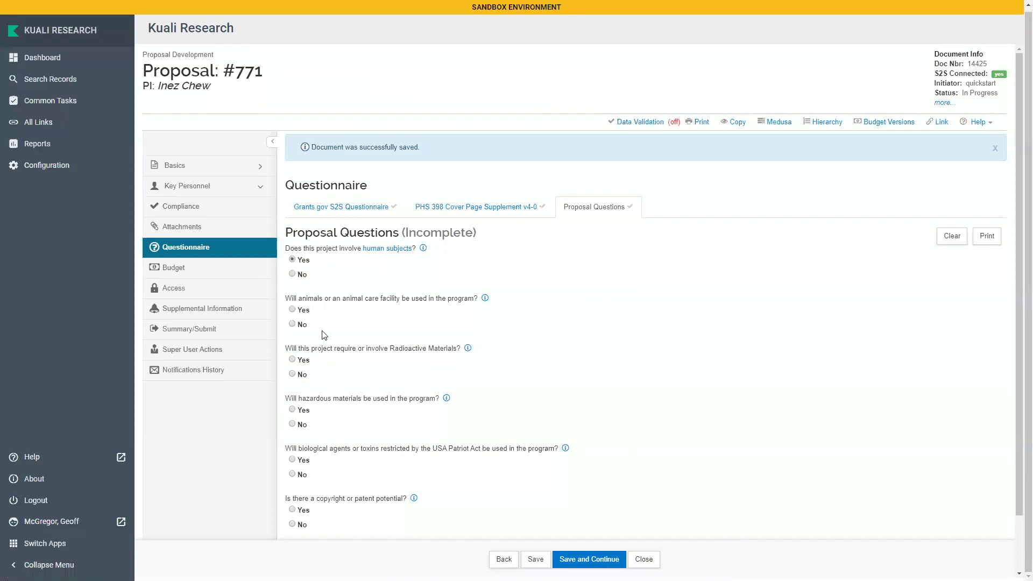
click(292, 324)
click(293, 374)
click(292, 425)
scroll(293, 425, down, 1)
click(292, 411)
click(292, 462)
click(292, 498)
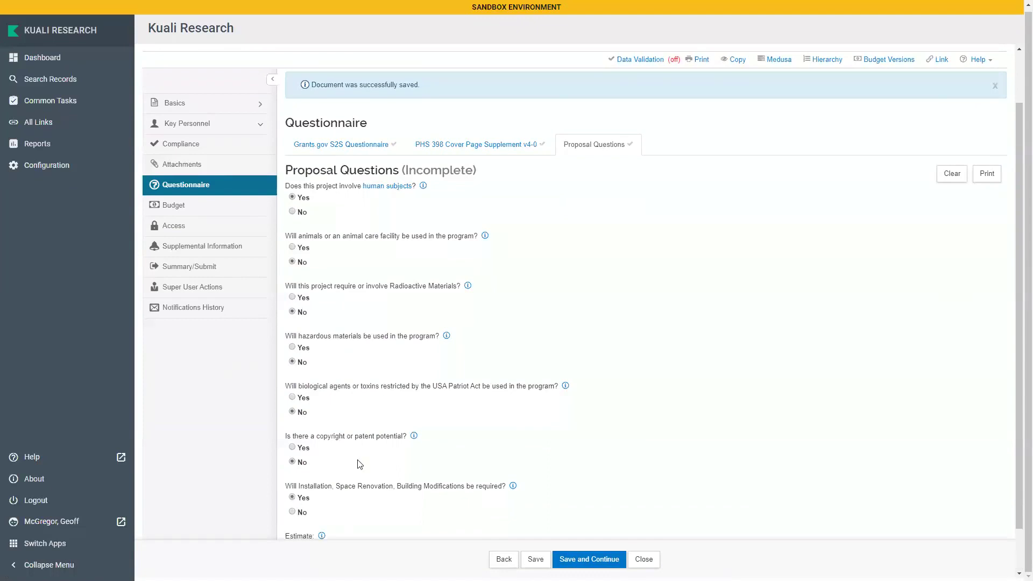
scroll(359, 464, down, 1)
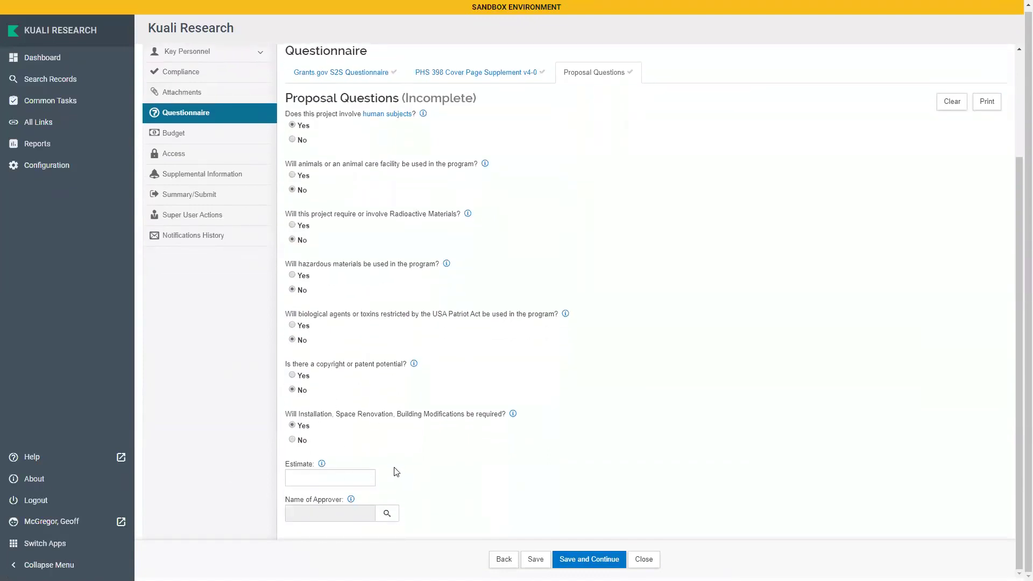
click(293, 441)
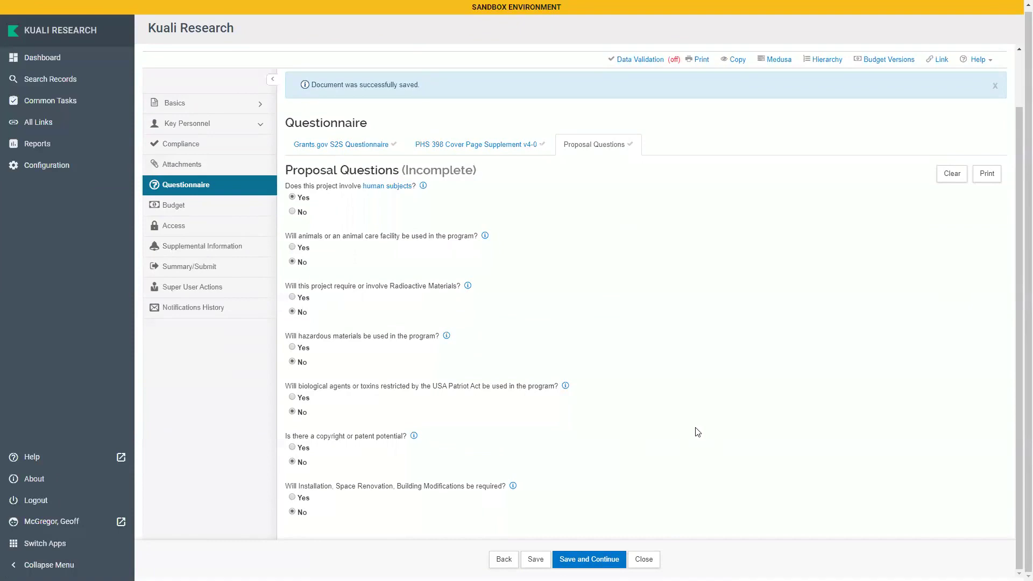
scroll(697, 432, up, 2)
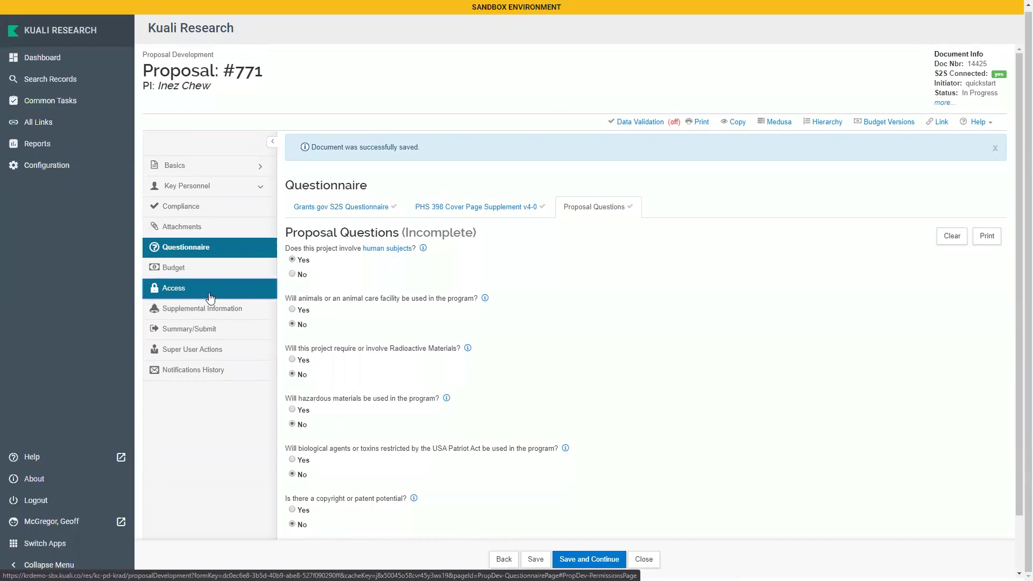
Open the proposal's Access permissions, showing the single Aggregator Document Level user
click(177, 293)
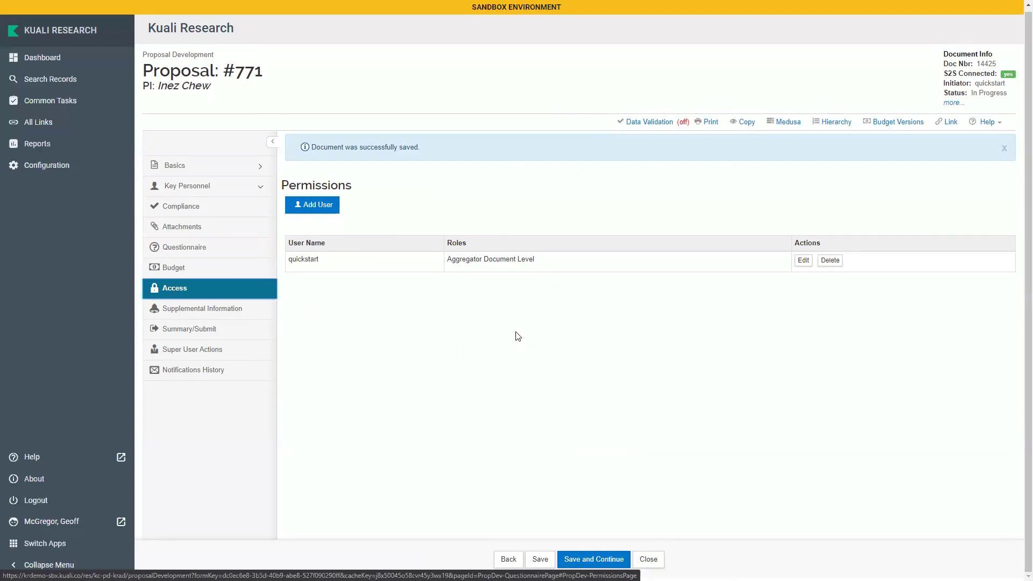
Search for the second user by user name and grant them Budget Creator Document Level
click(310, 206)
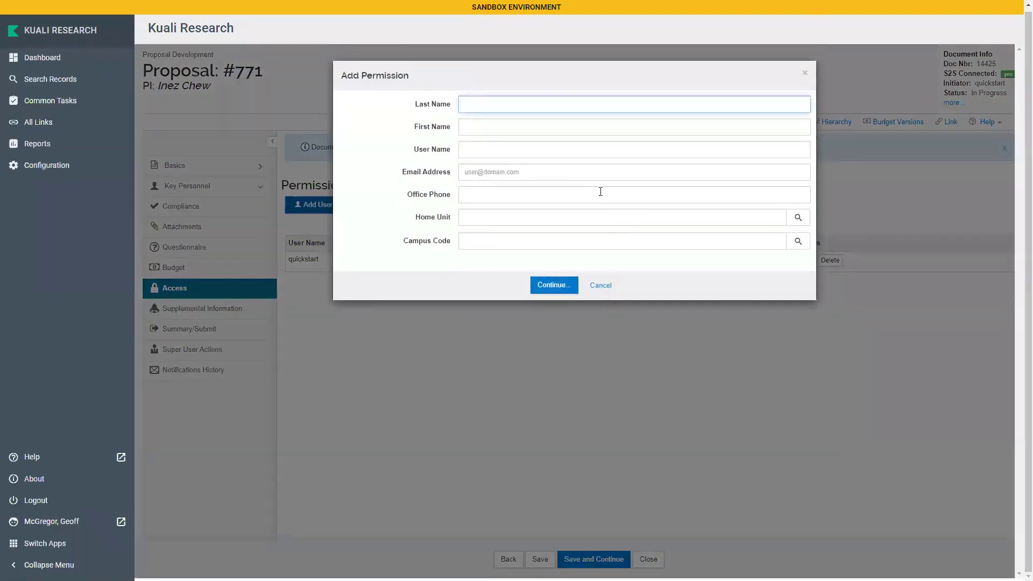
click(505, 152)
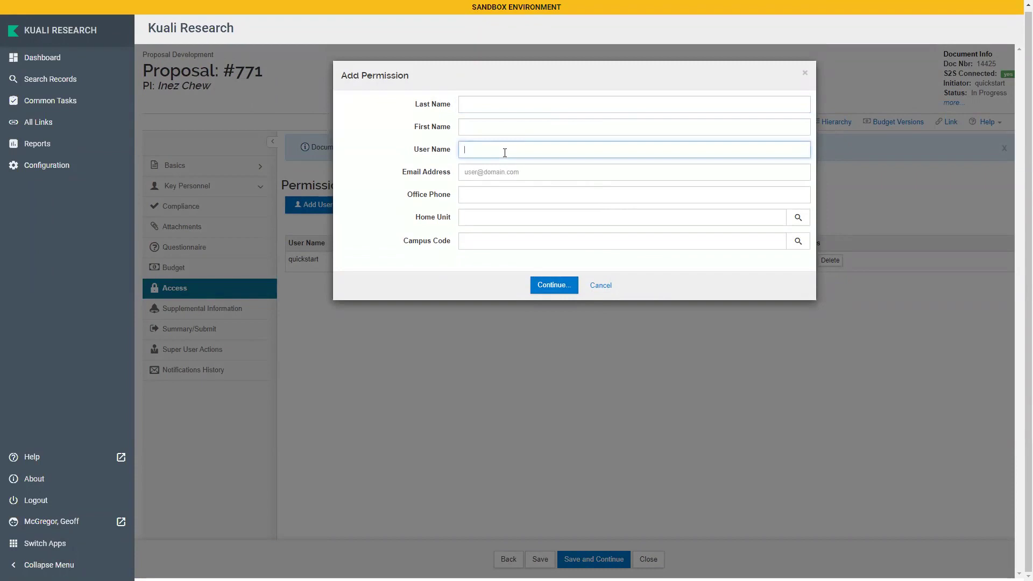
text(ralston)
click(554, 284)
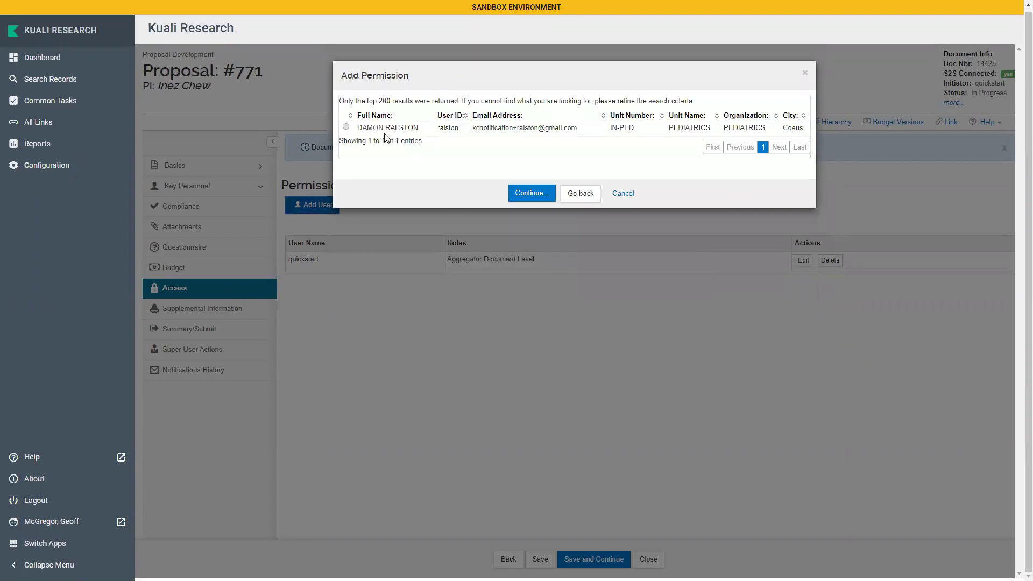
click(346, 127)
click(537, 199)
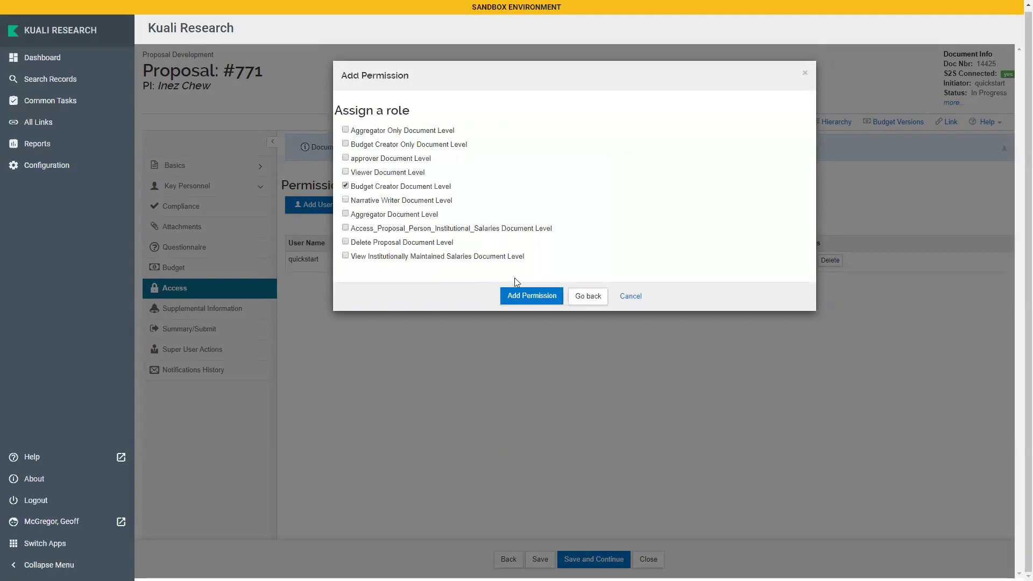
click(508, 297)
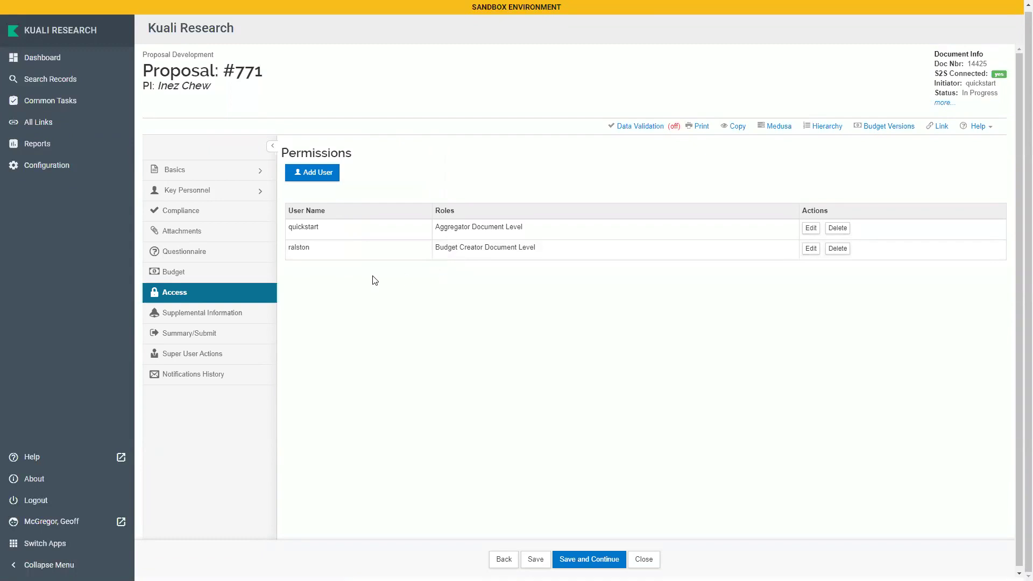
click(252, 314)
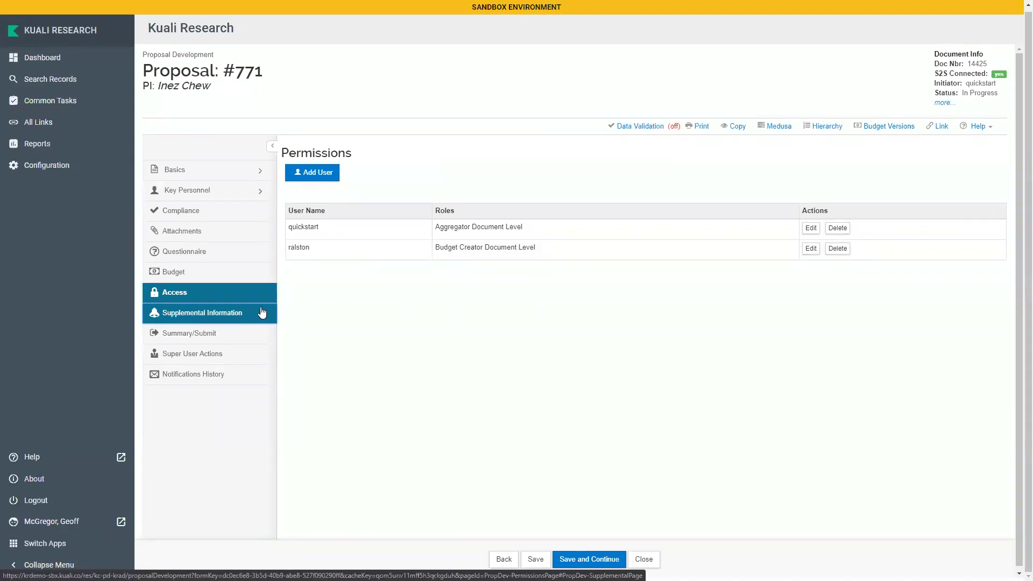
Go to the Supplemental Information page with its empty Additional Data fields
click(230, 314)
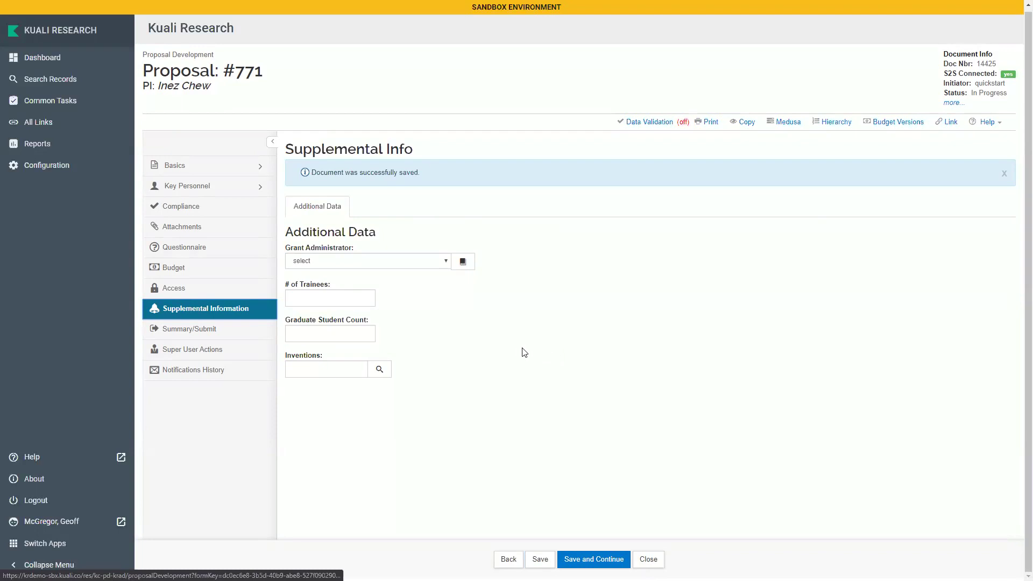
Choose a Grant Administrator, enter 5 for # of Trainees and 10 for Graduate Student Count
click(393, 263)
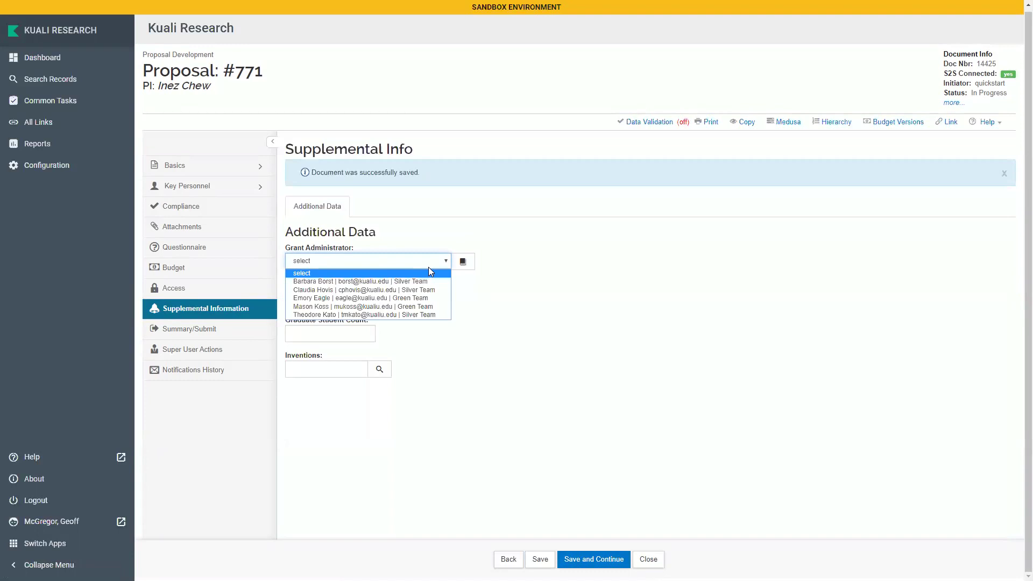
click(312, 290)
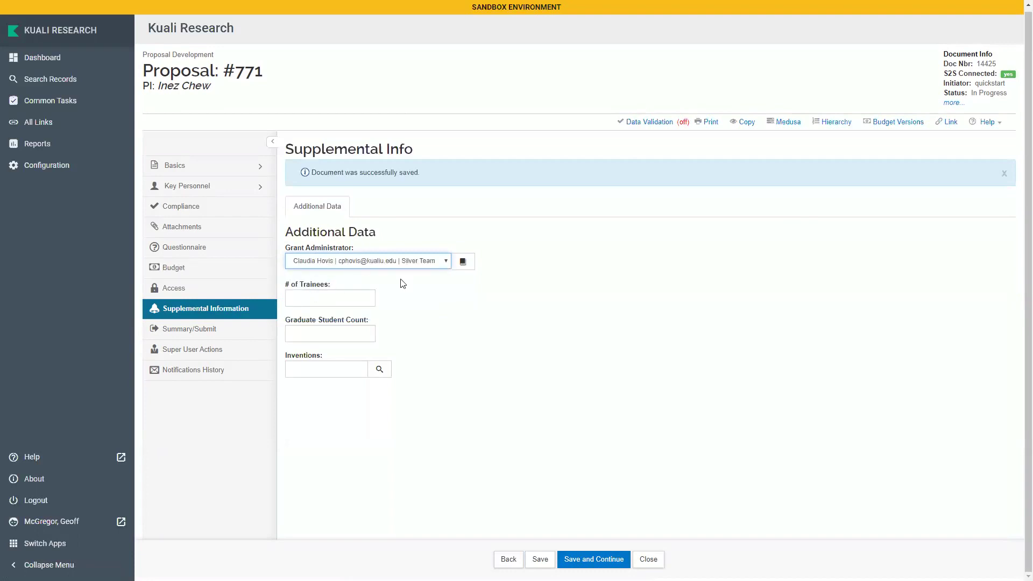
click(312, 303)
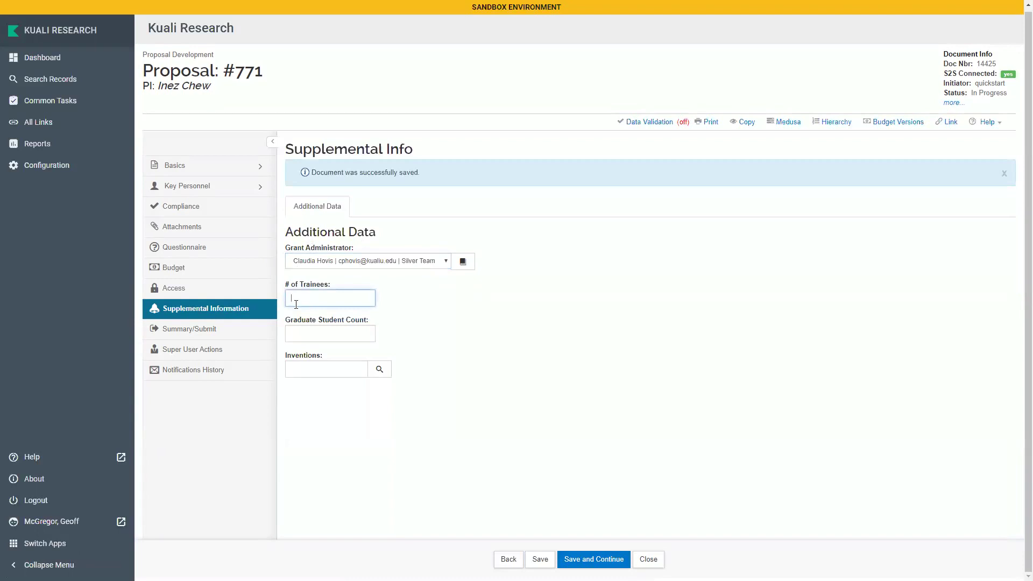
text(5)
click(317, 334)
text(10)
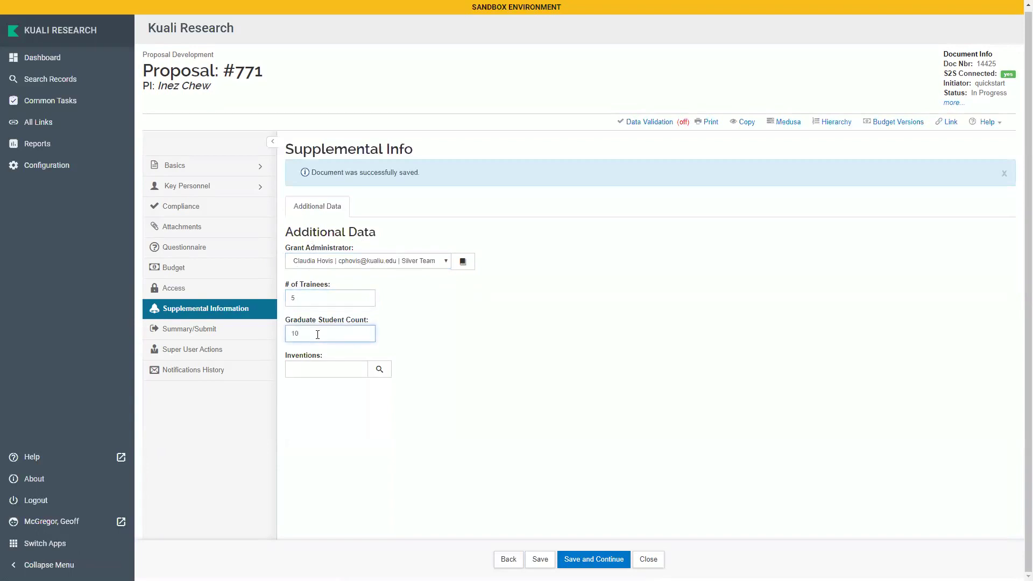